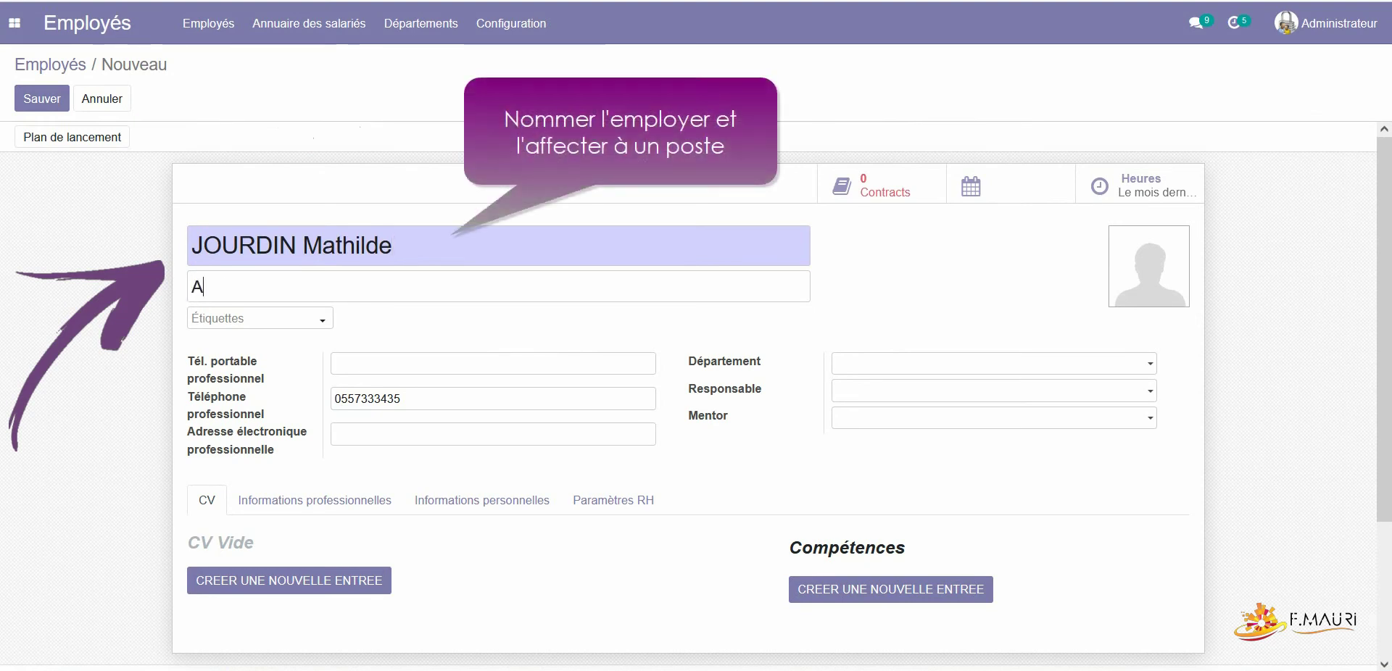
# Step: Enter job title 'Assistant de gestion', add the Employé tag, and fill in the work mobile number
pyautogui.write('istant de gestion')
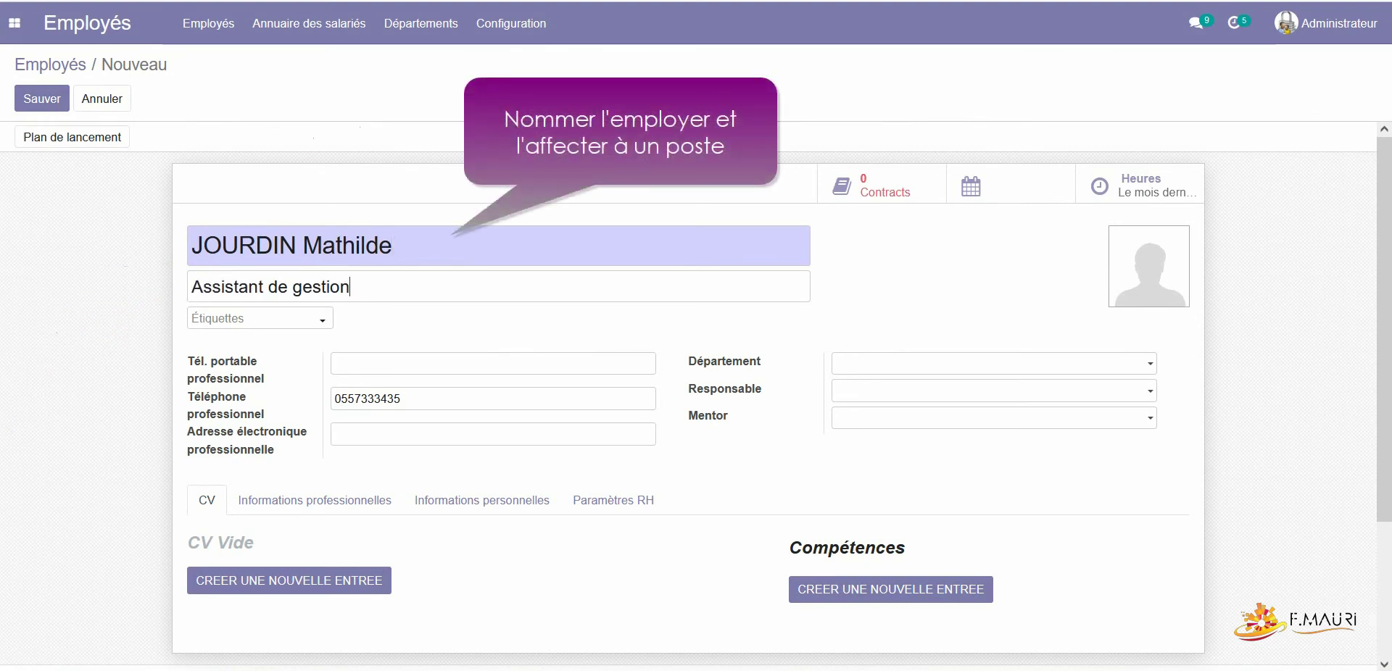
pyautogui.click(254, 318)
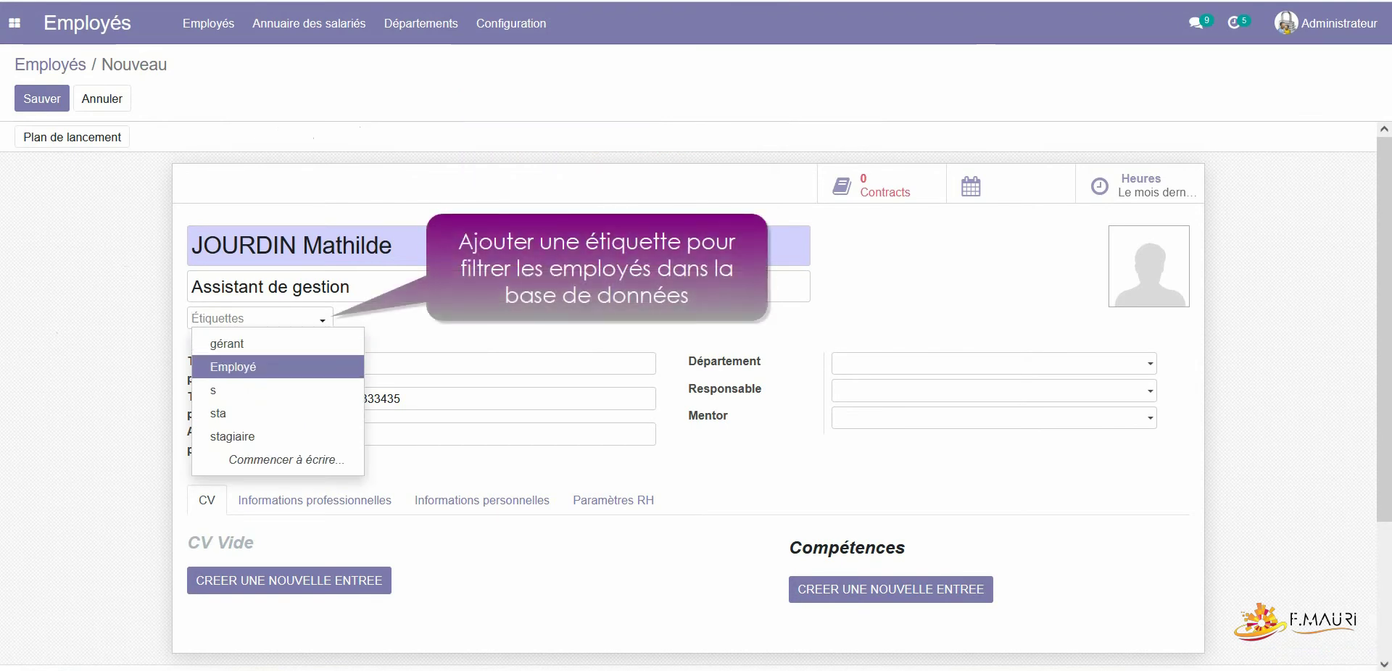
pyautogui.press('Return')
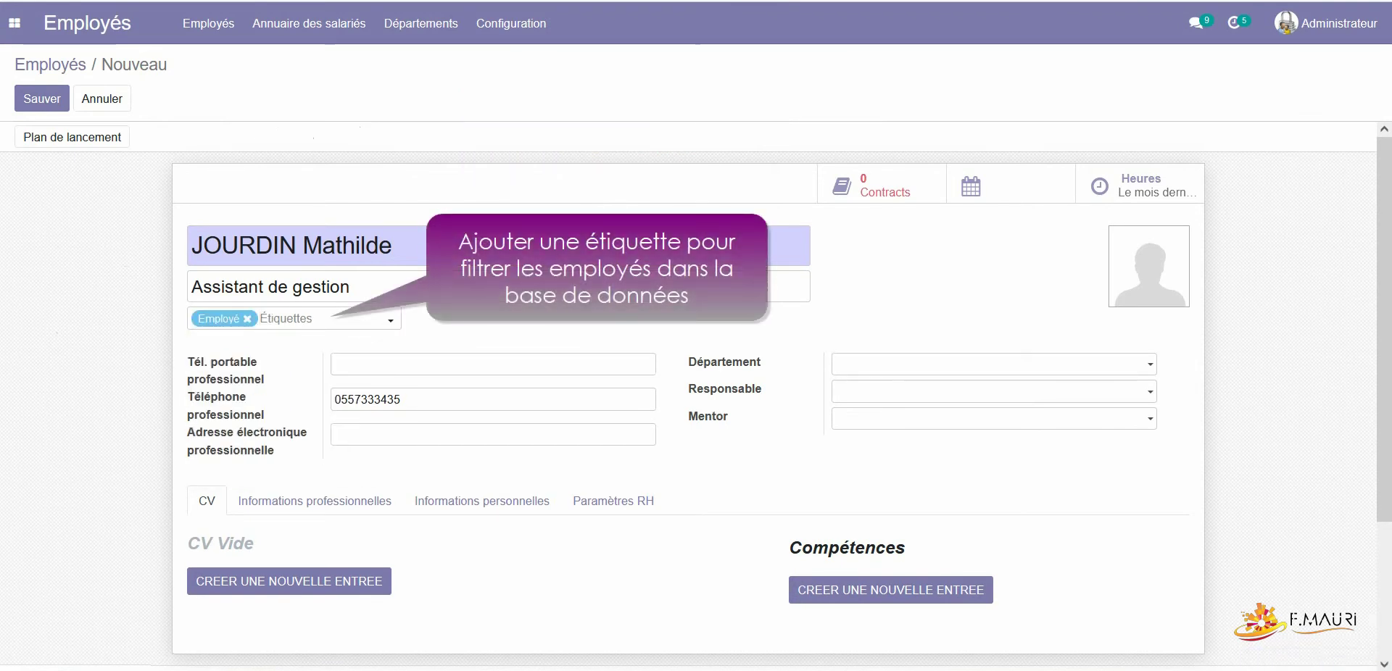
pyautogui.press('Tab')
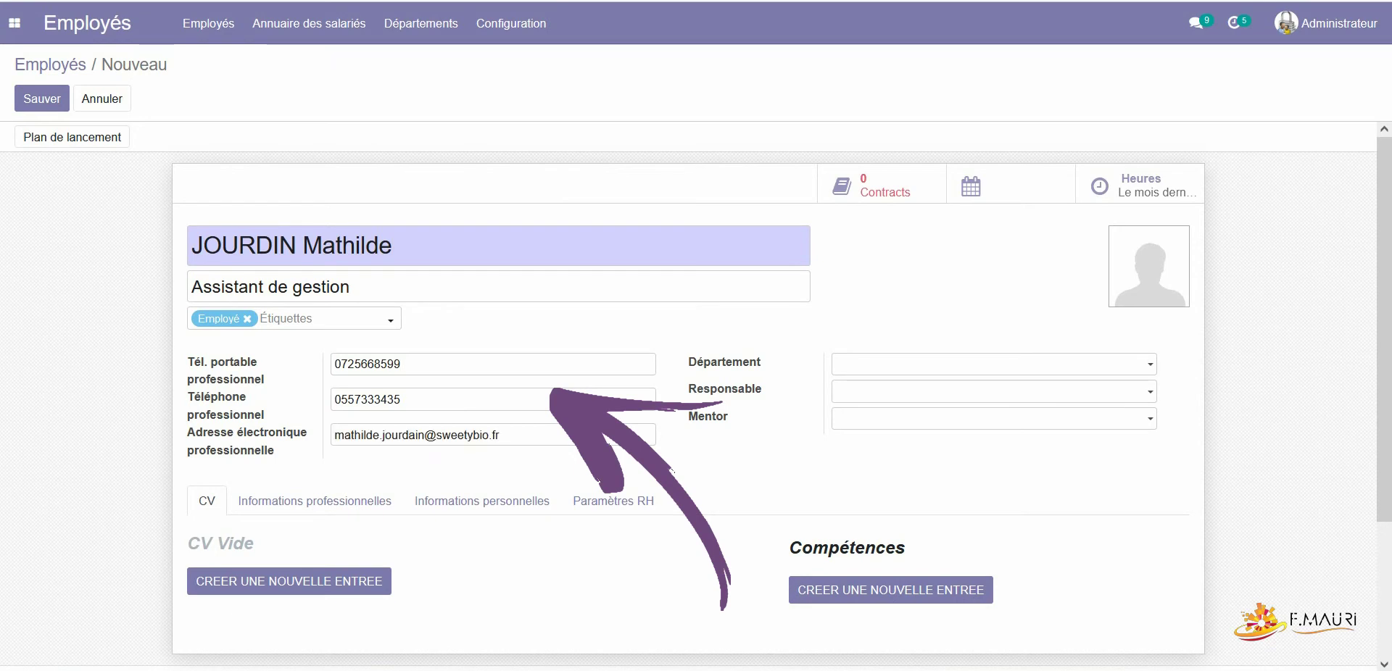
# Step: Set the department to Administration / Gestion des achats
pyautogui.click(990, 364)
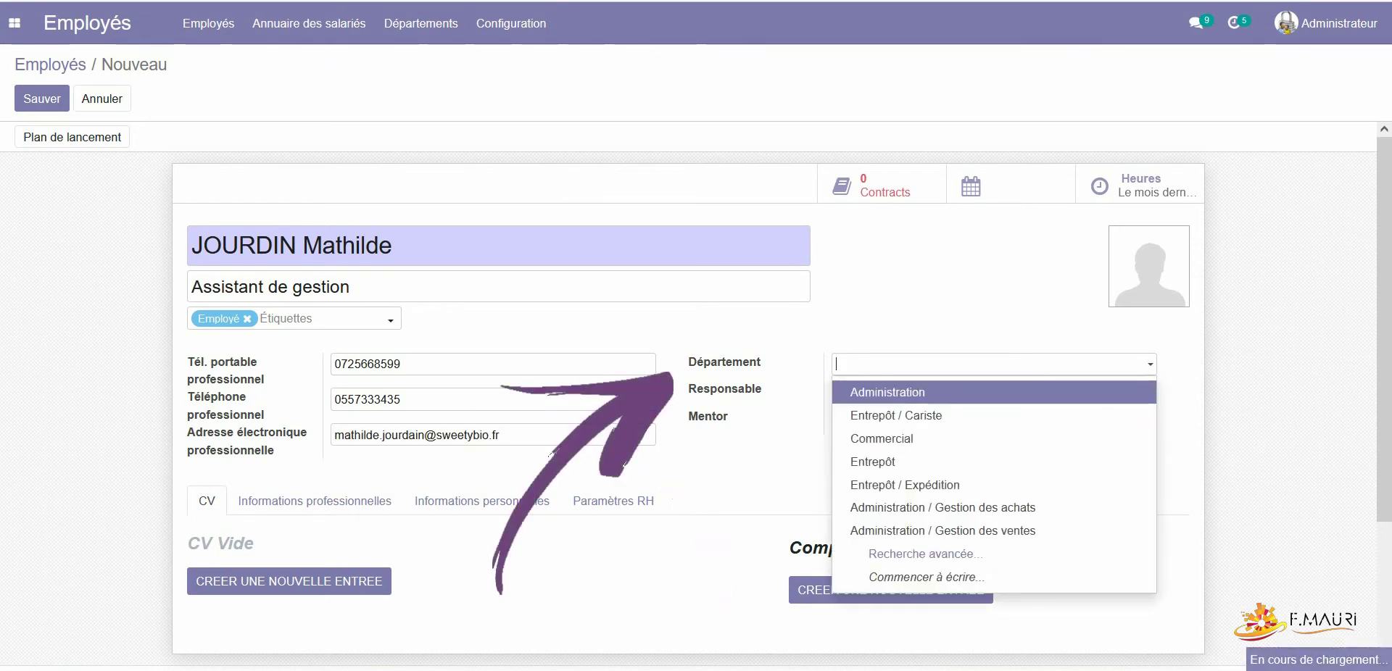
pyautogui.press('Down')
pyautogui.press('Down')
pyautogui.press('Down')
pyautogui.press('Down')
pyautogui.press('Down')
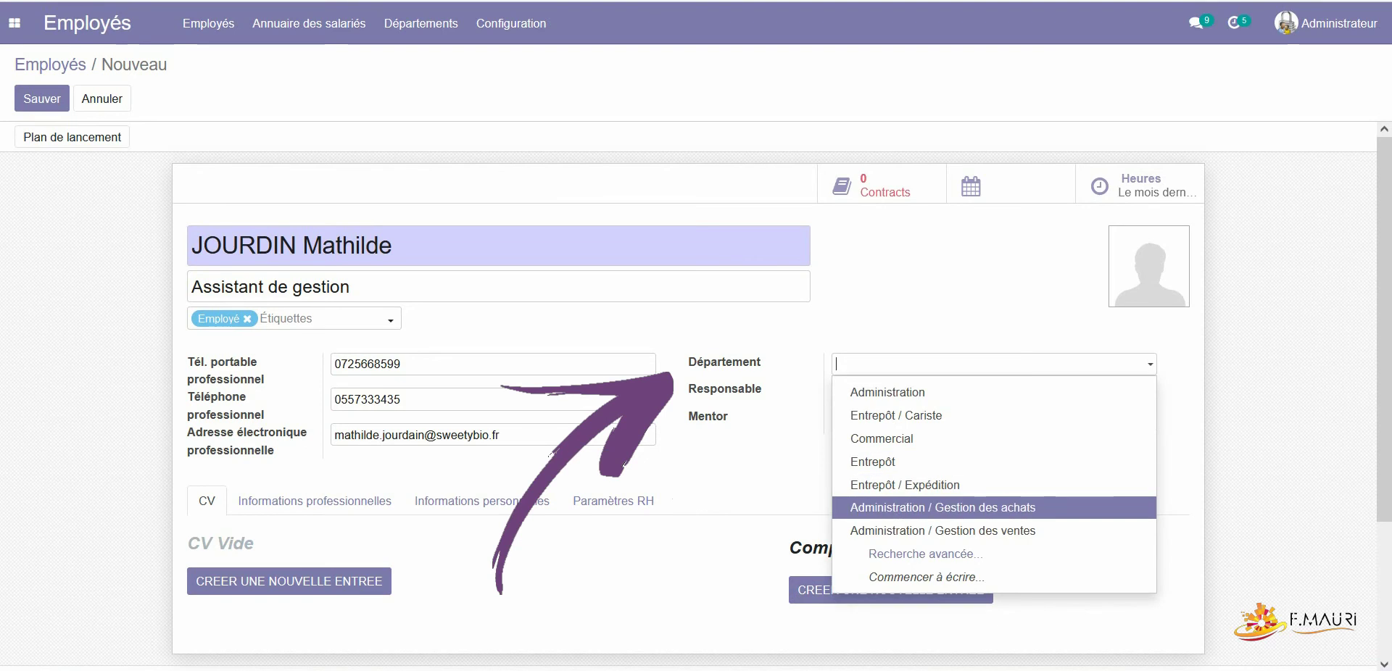
pyautogui.press('Return')
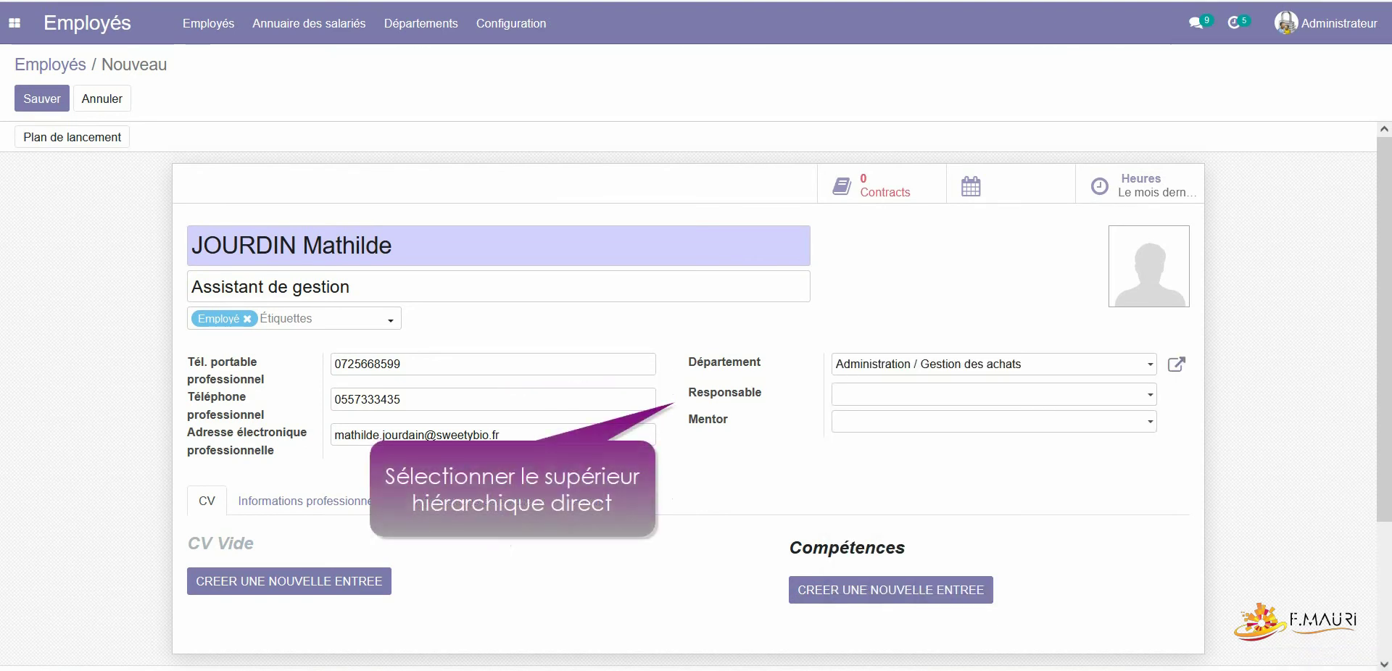
# Step: Select the employee's manager in Responsable, which also fills in the mentor
pyautogui.press('Down')
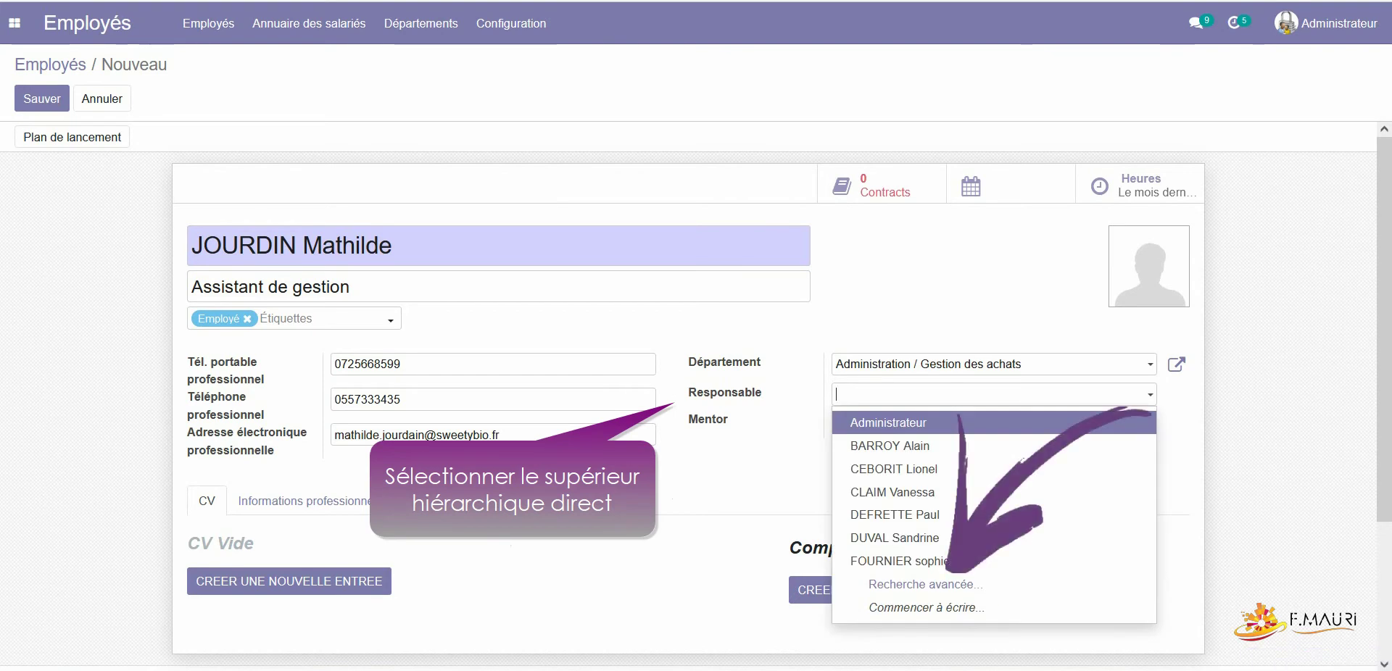
pyautogui.write('mond')
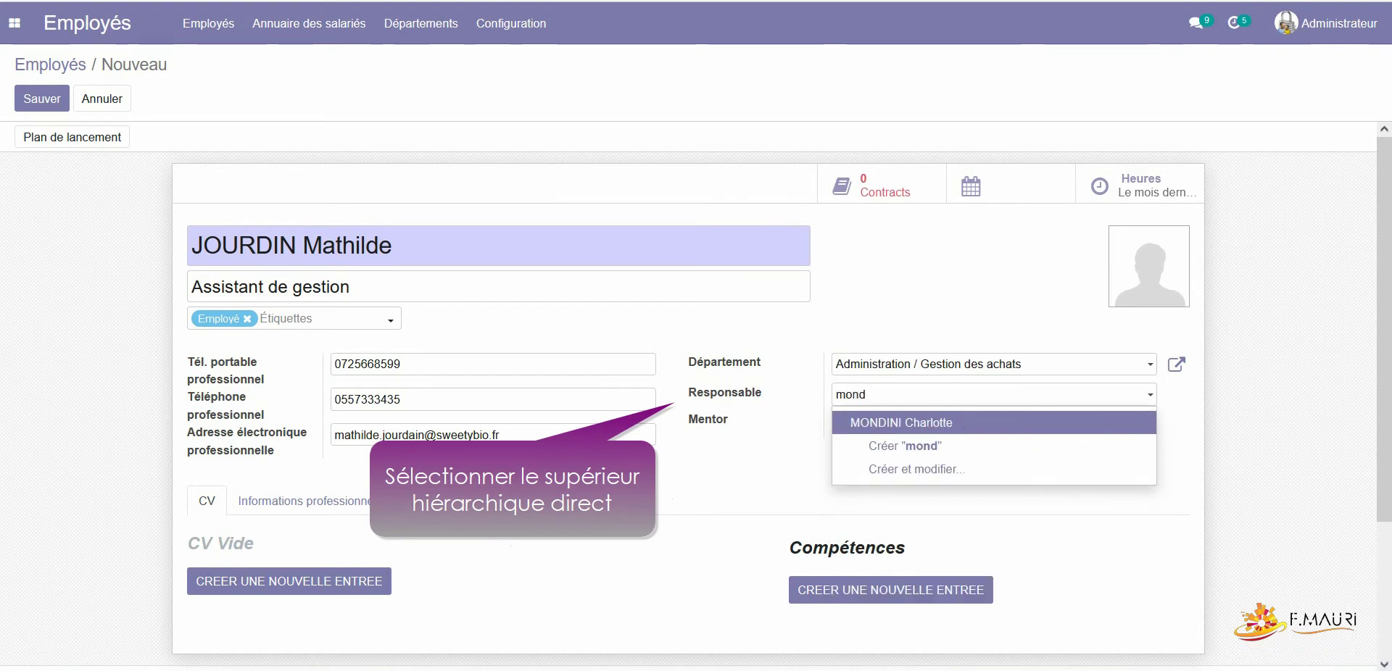
pyautogui.press('Return')
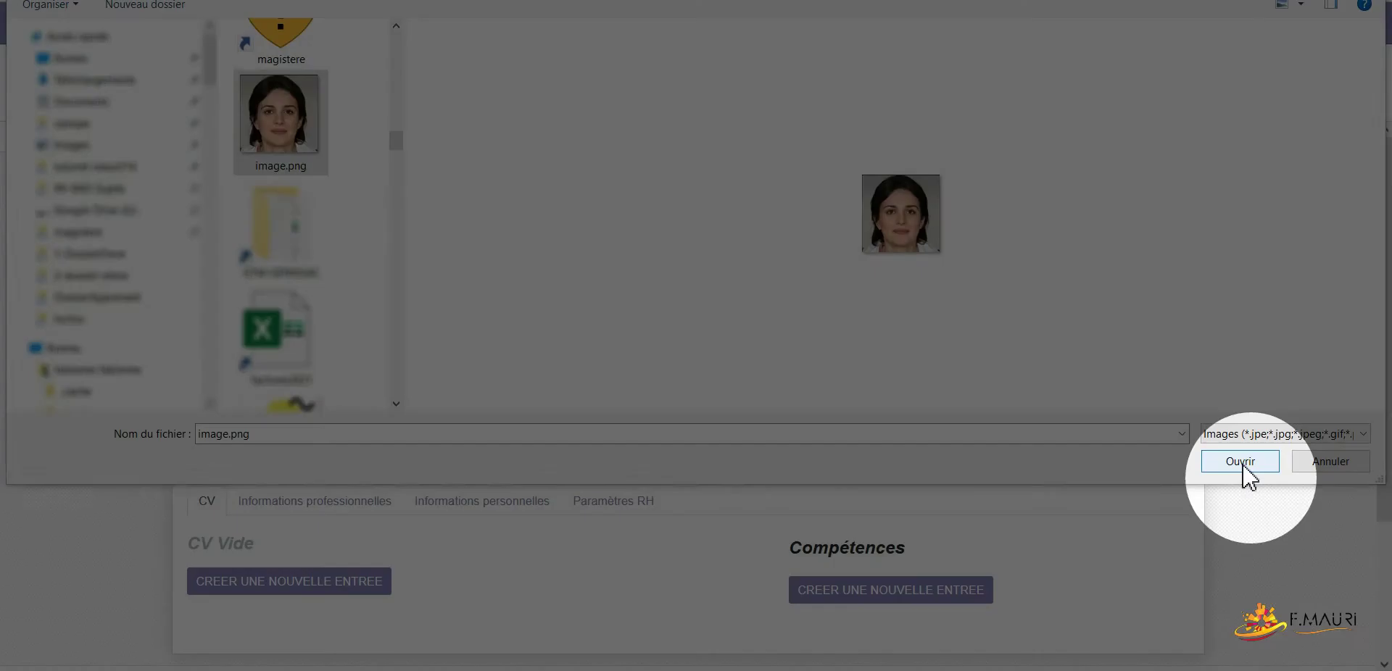
# Step: Upload image.png as the portrait photo and save the employee record
pyautogui.click(1240, 461)
pyautogui.click(36, 97)
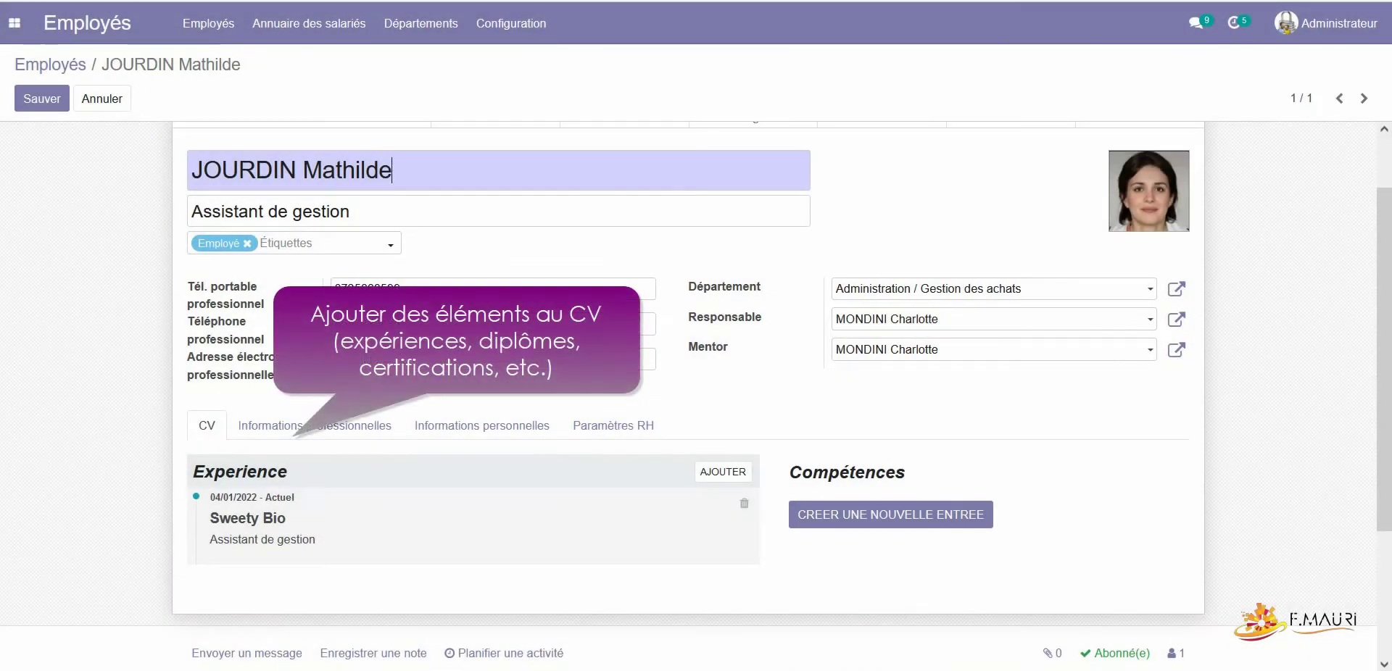
pyautogui.click(961, 519)
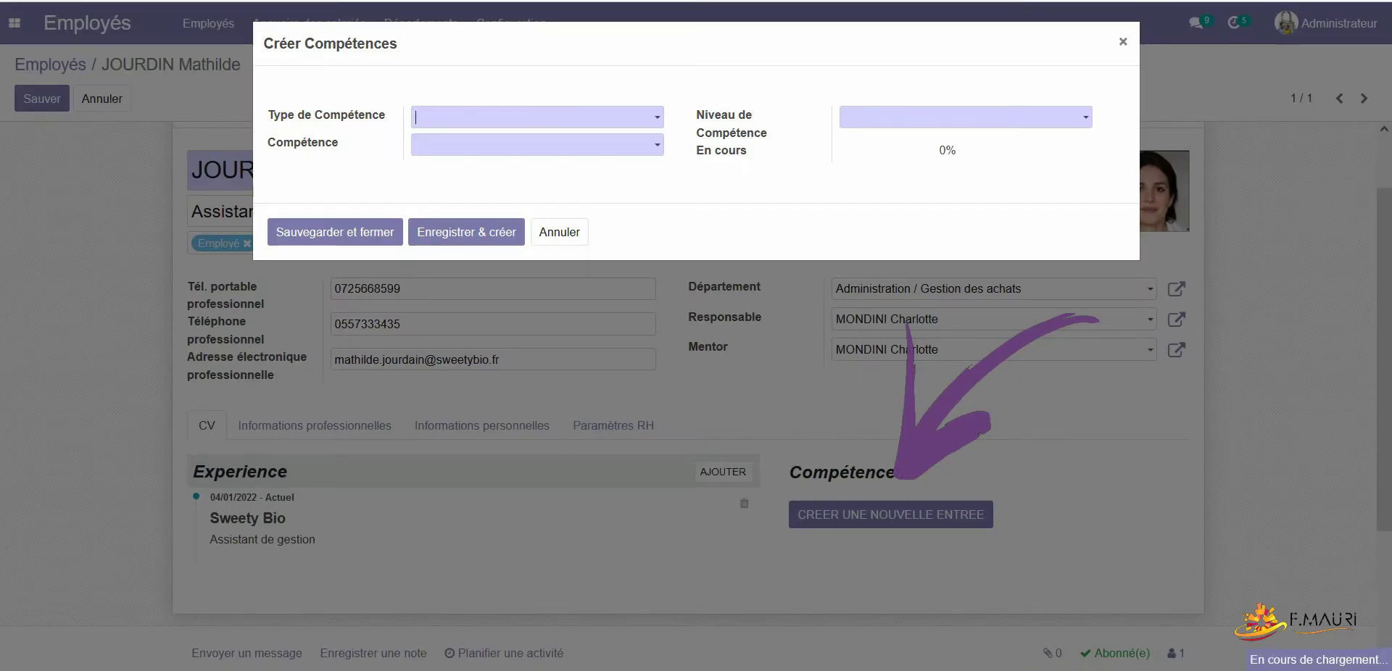
# Step: Add a Langue skill Italien at a newly created Maitrice level of 85%
pyautogui.press('Return')
pyautogui.press('Return')
pyautogui.write('85')
pyautogui.press('Return')
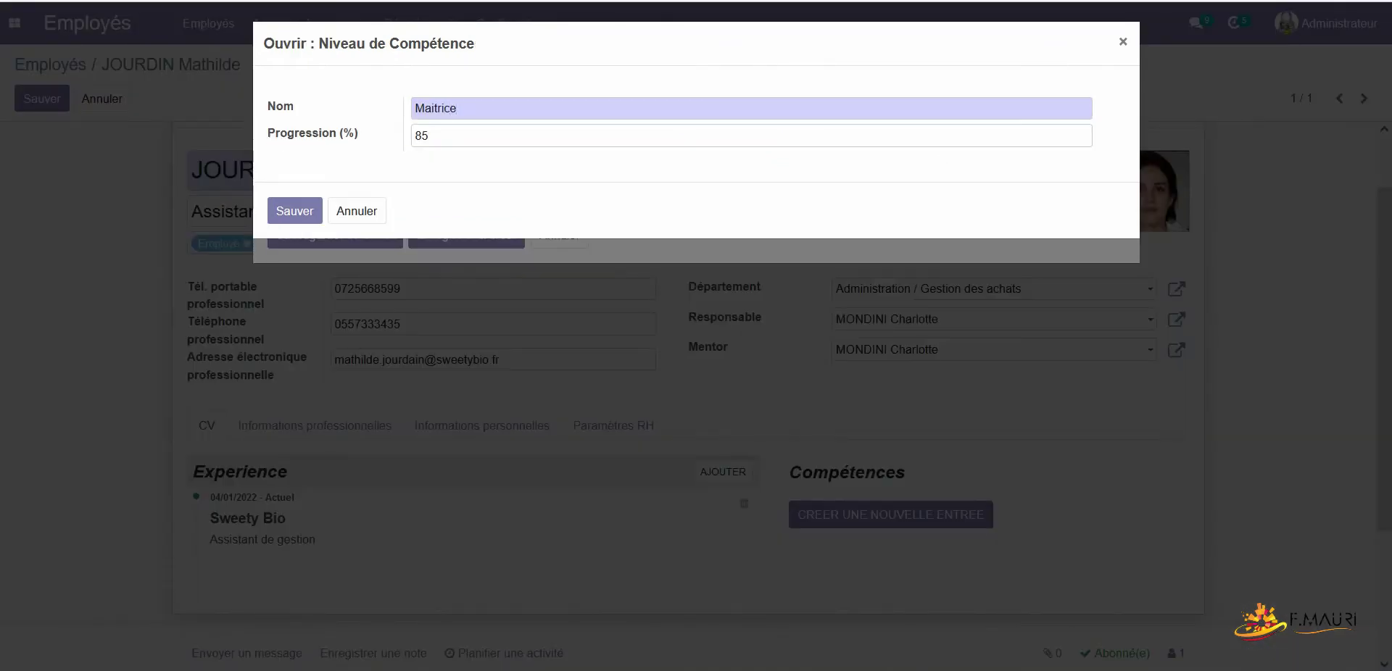
pyautogui.click(294, 211)
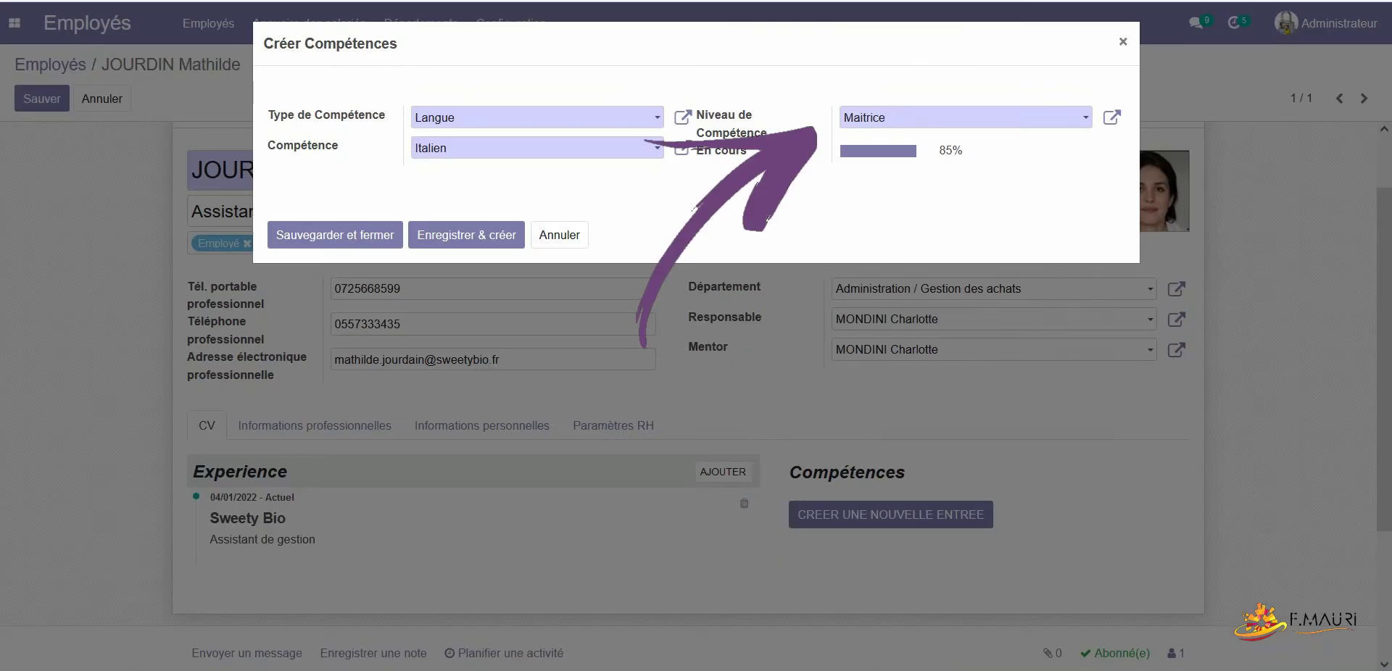
pyautogui.click(335, 235)
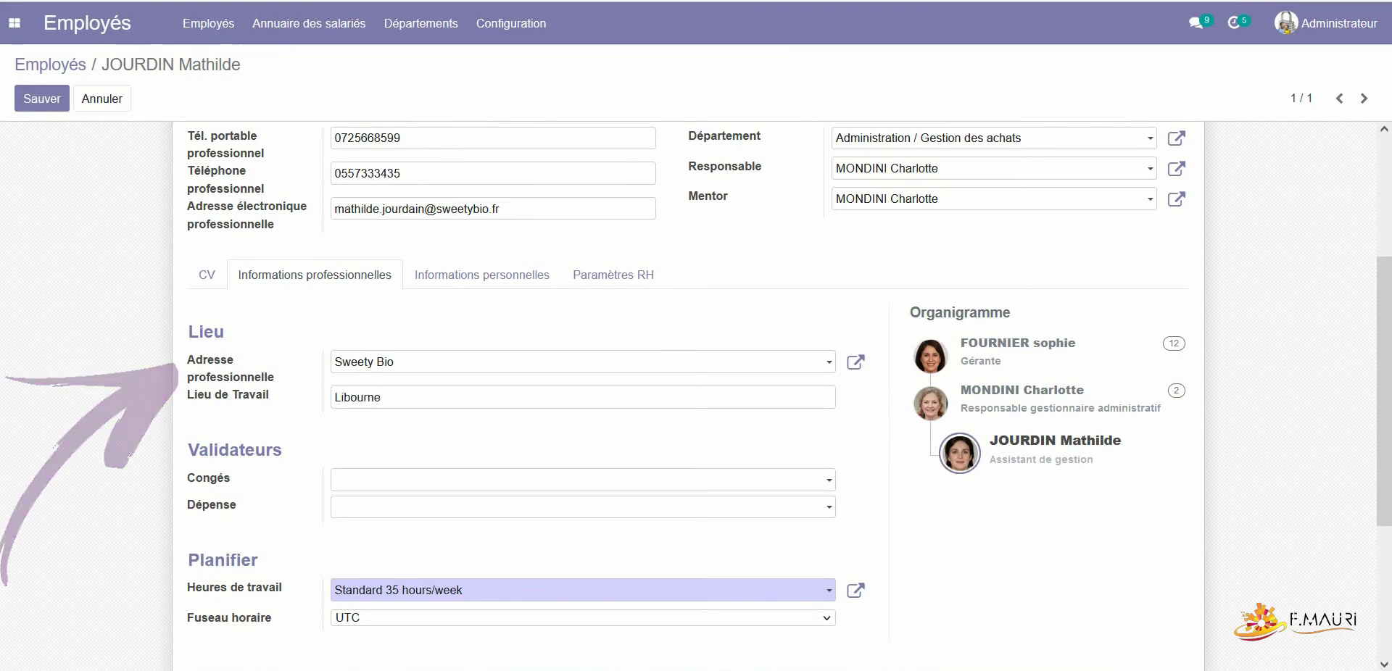
# Step: Choose the same person as both the Congés and Dépense validator
pyautogui.click(580, 480)
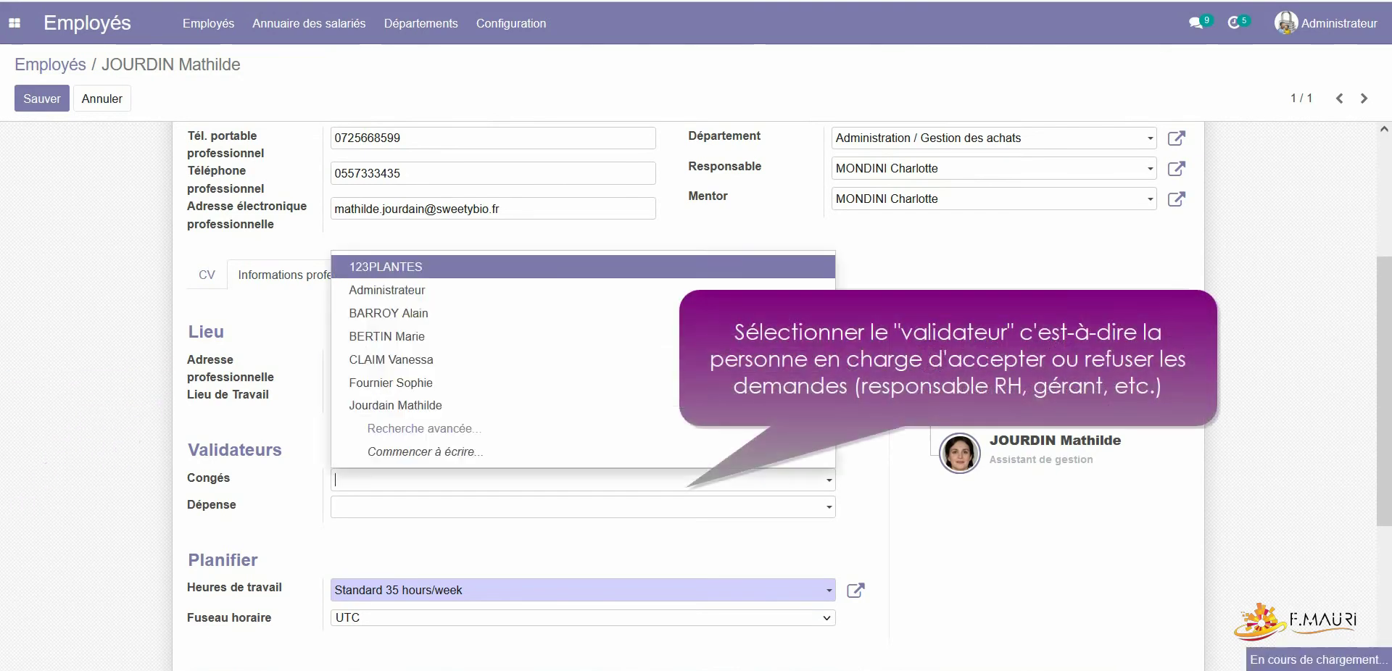
pyautogui.press('Down')
pyautogui.press('Down')
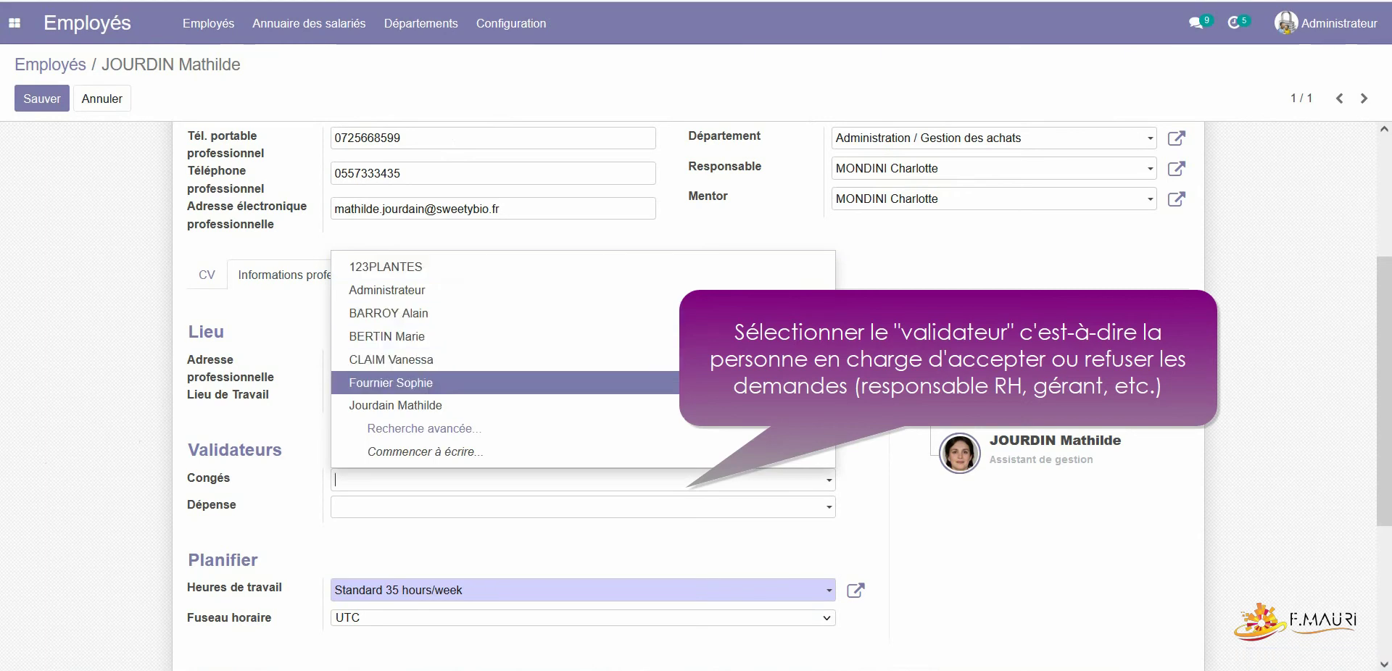
pyautogui.press('Return')
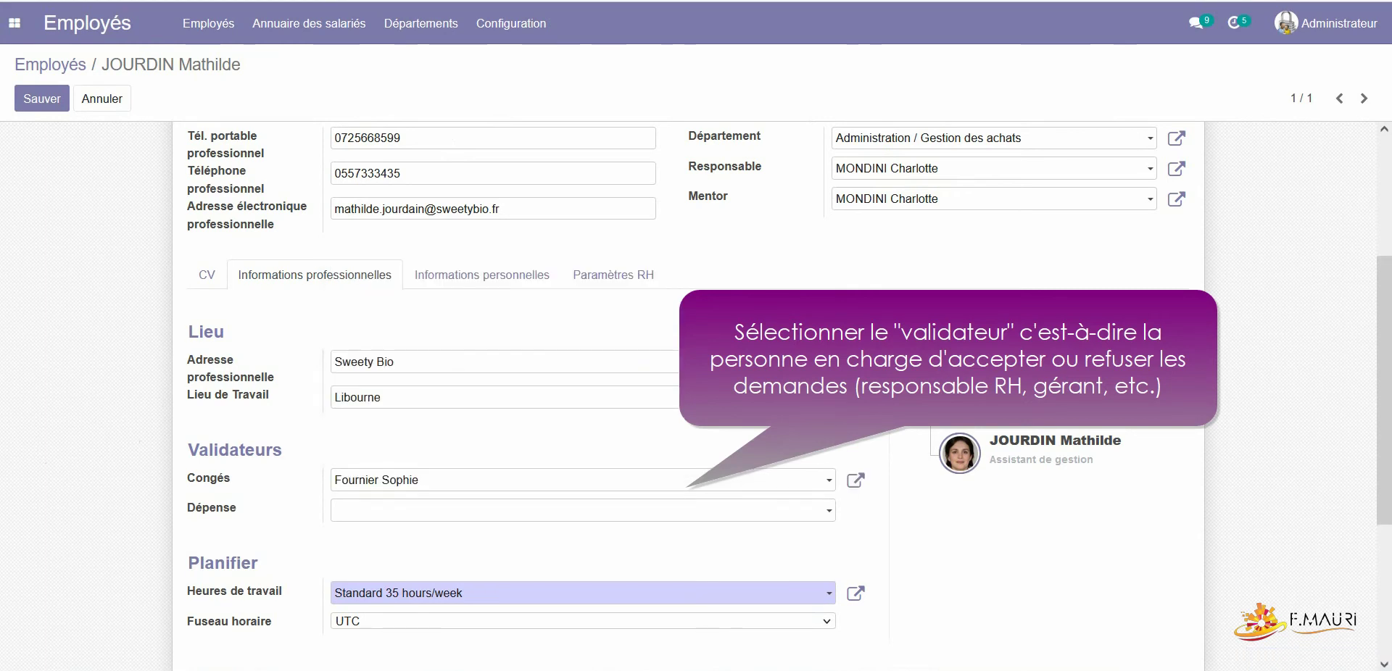
pyautogui.press('Down')
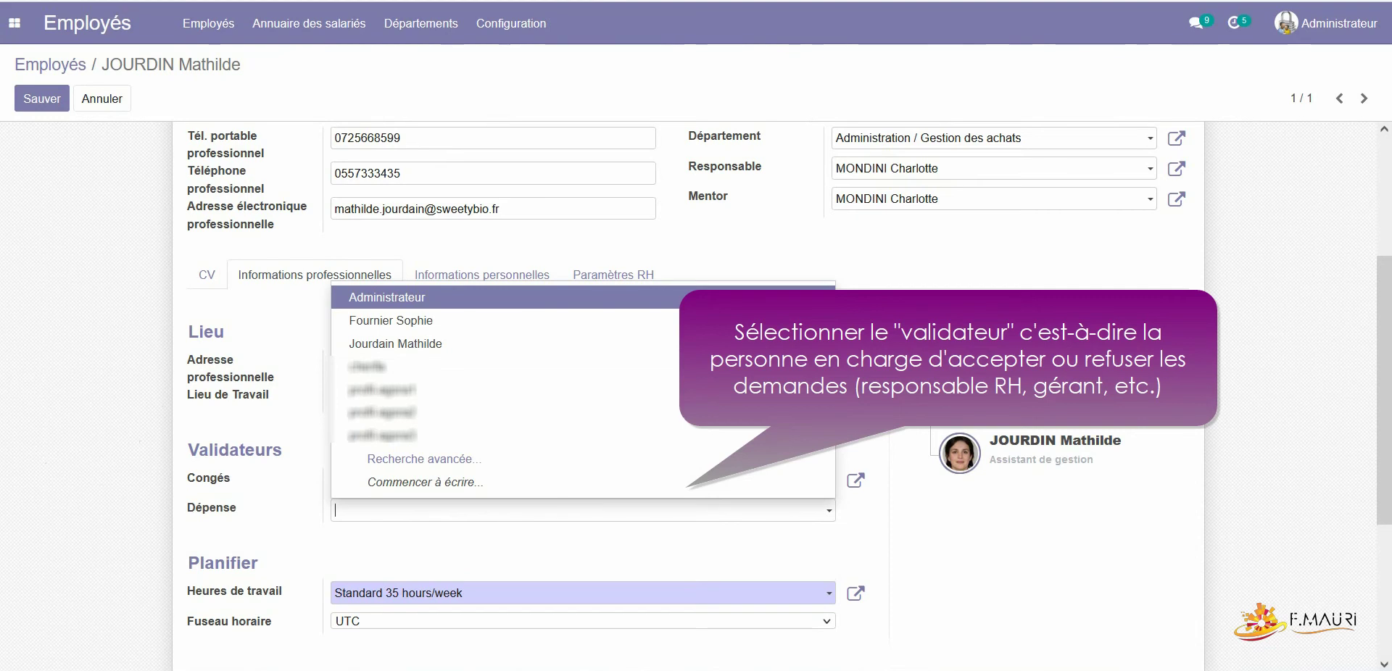
pyautogui.press('Down')
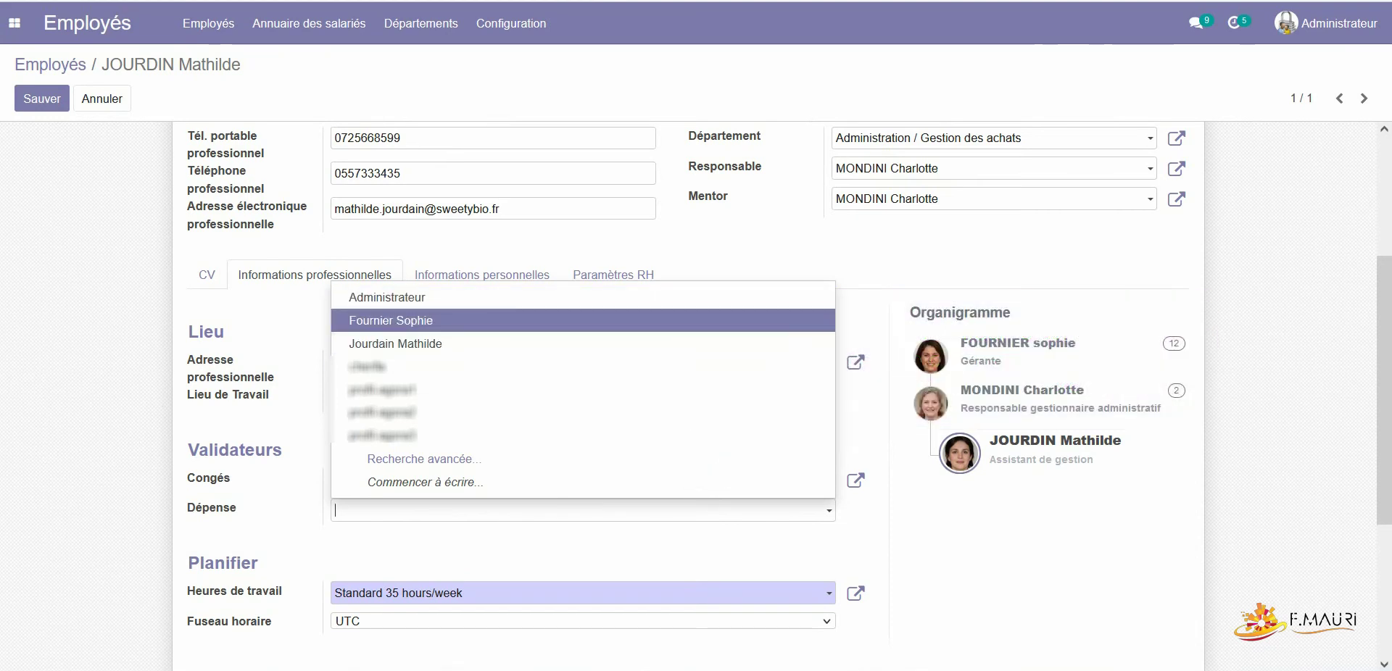
pyautogui.press('Return')
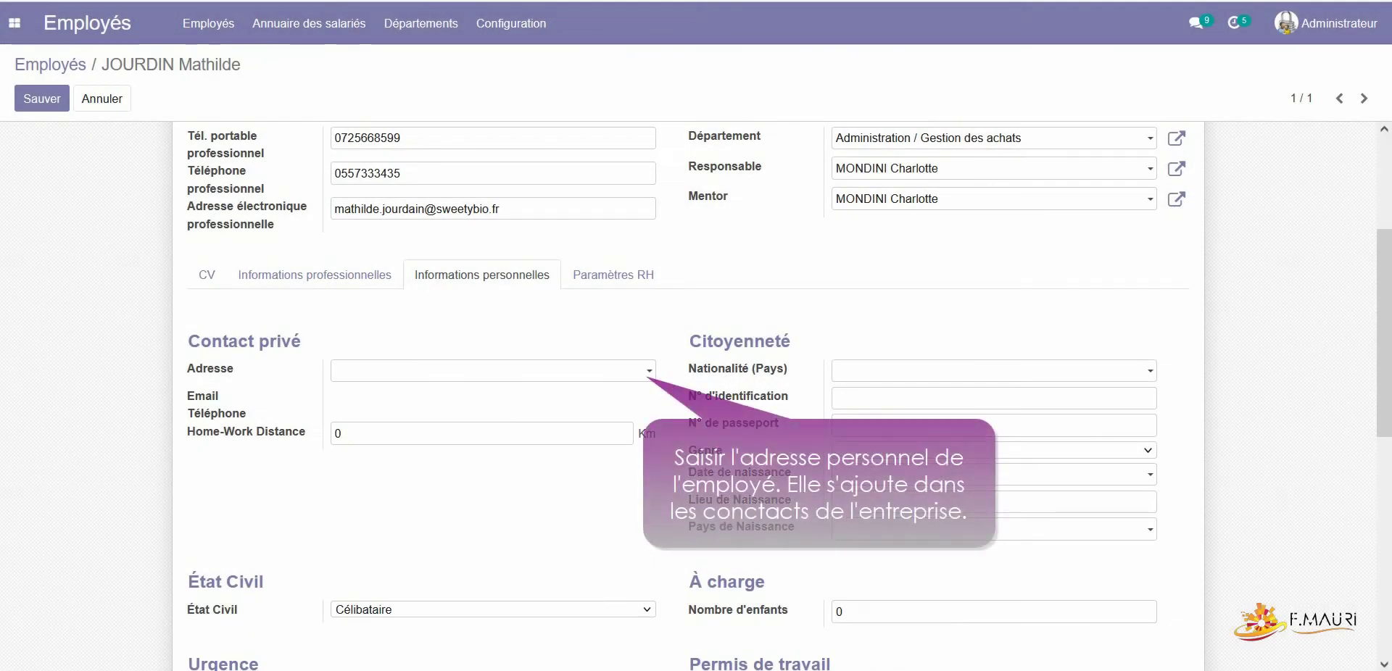
# Step: Create the private address contact, save bank details, and set marital status to Divorcé(e)
pyautogui.click(493, 371)
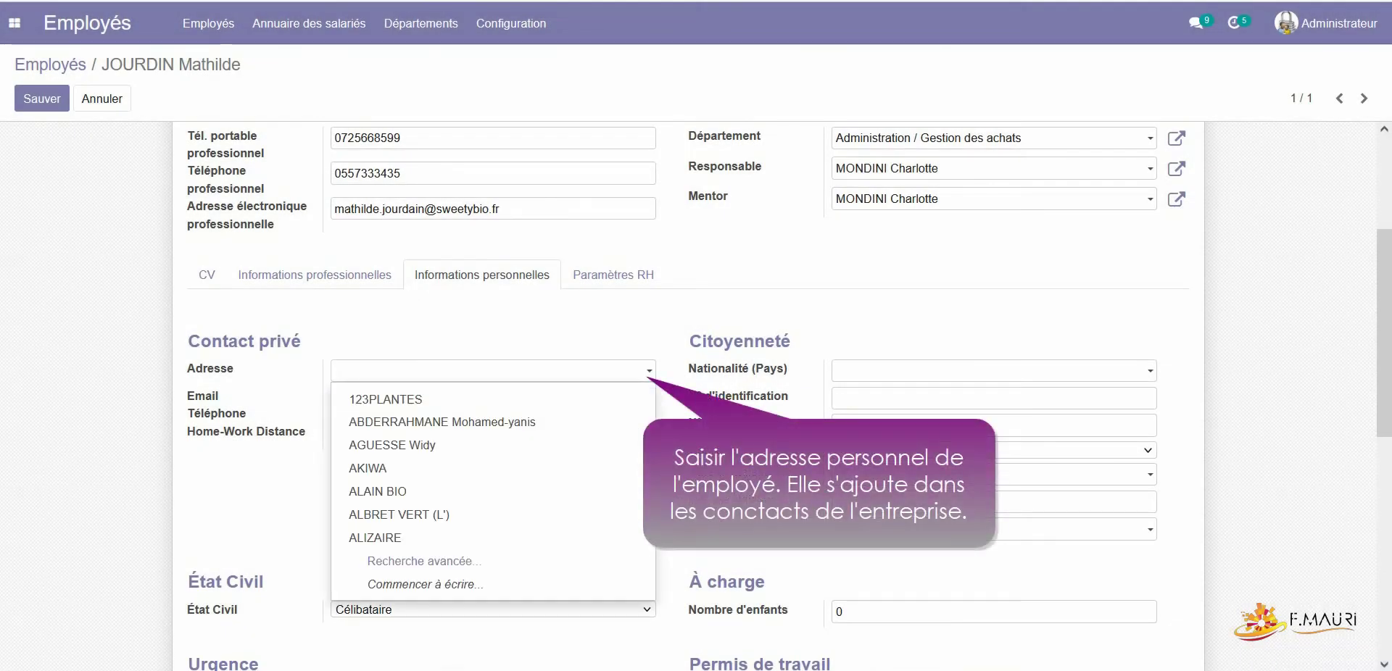
pyautogui.press('Return')
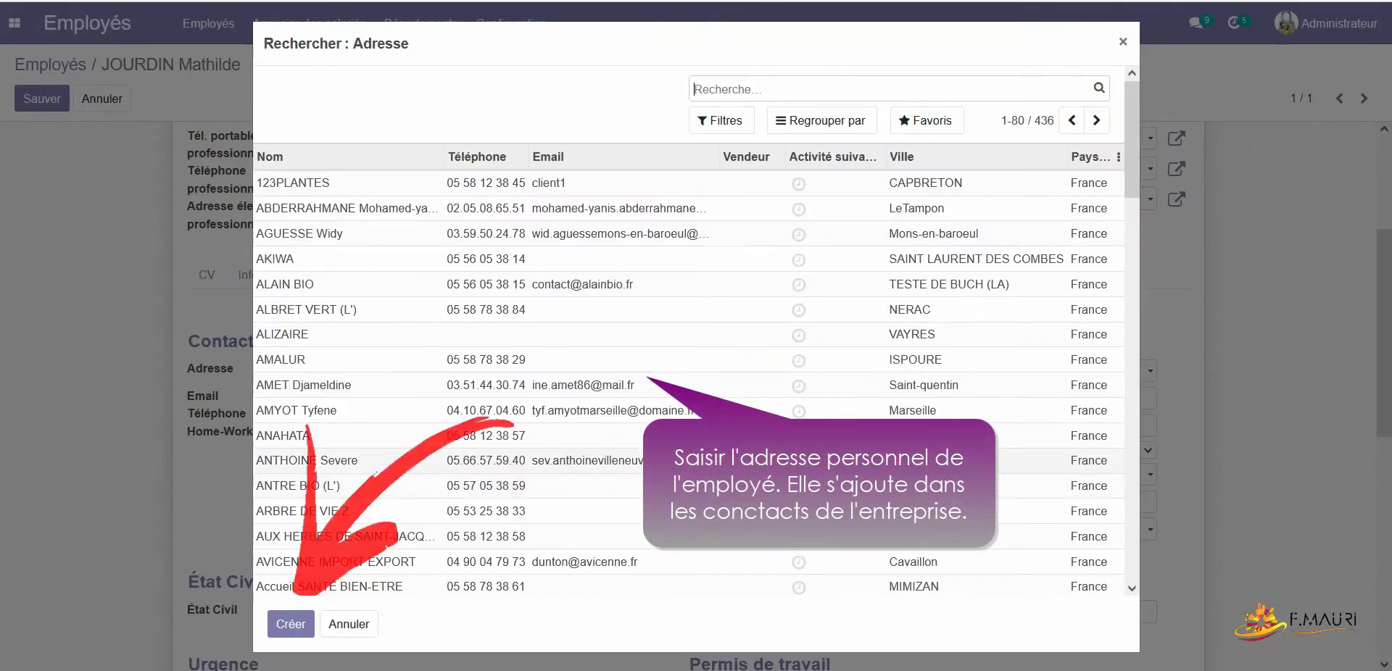
pyautogui.click(290, 624)
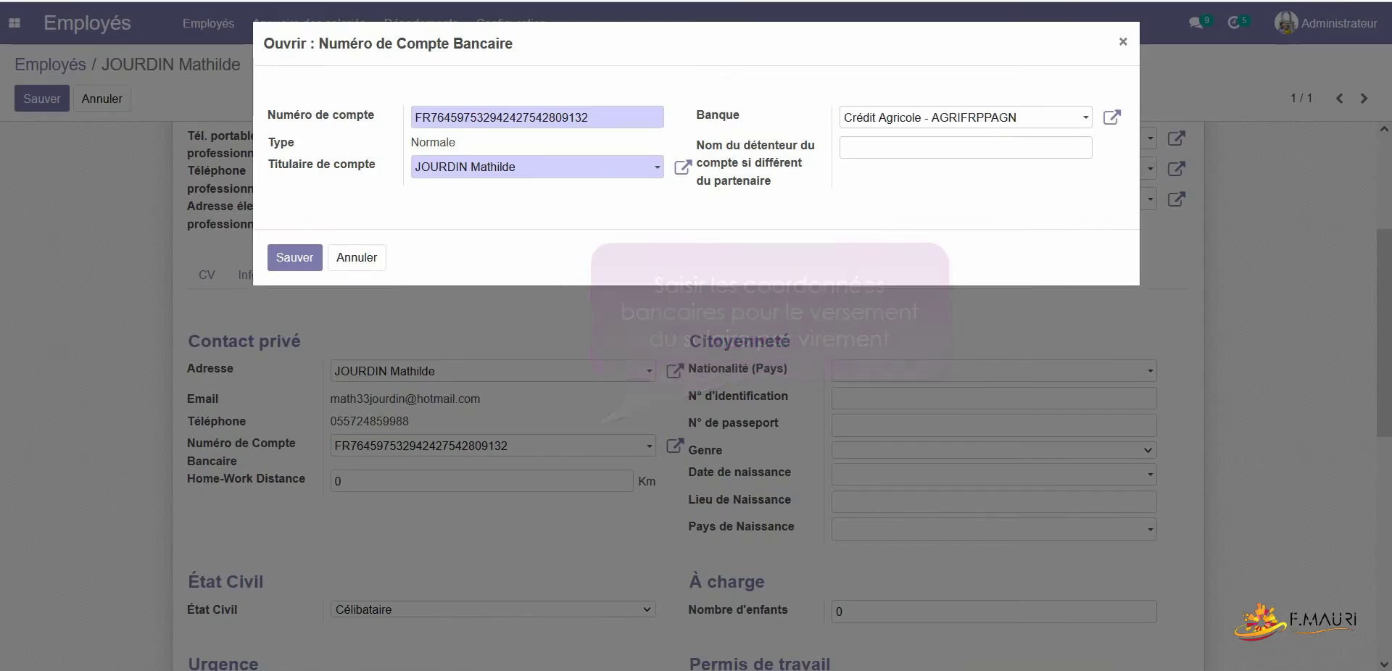
pyautogui.click(295, 256)
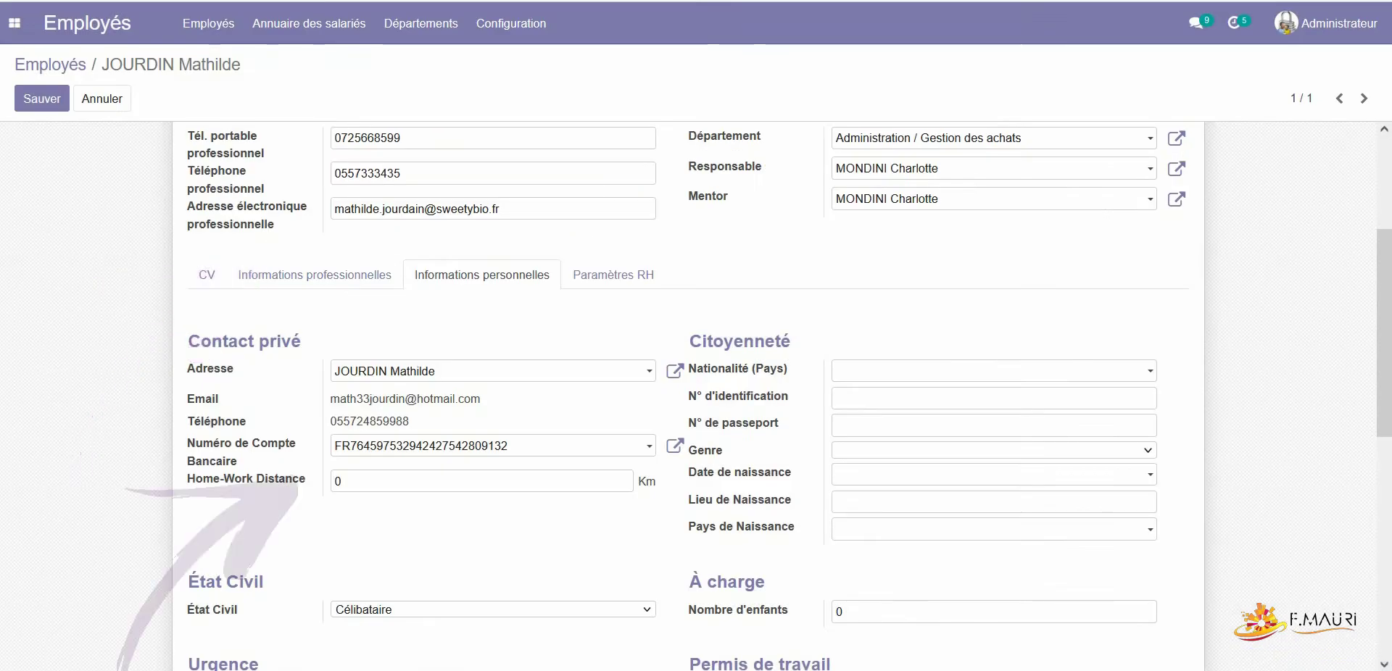
pyautogui.click(493, 610)
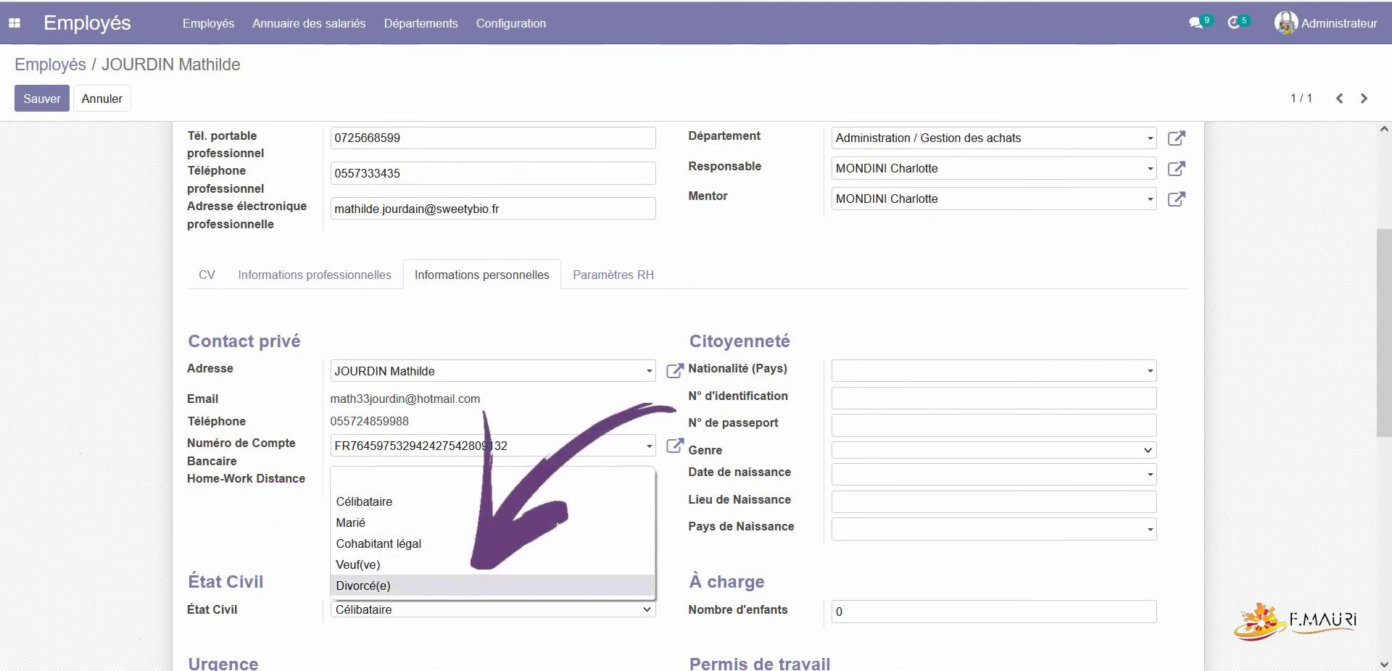
pyautogui.click(363, 585)
pyautogui.click(838, 611)
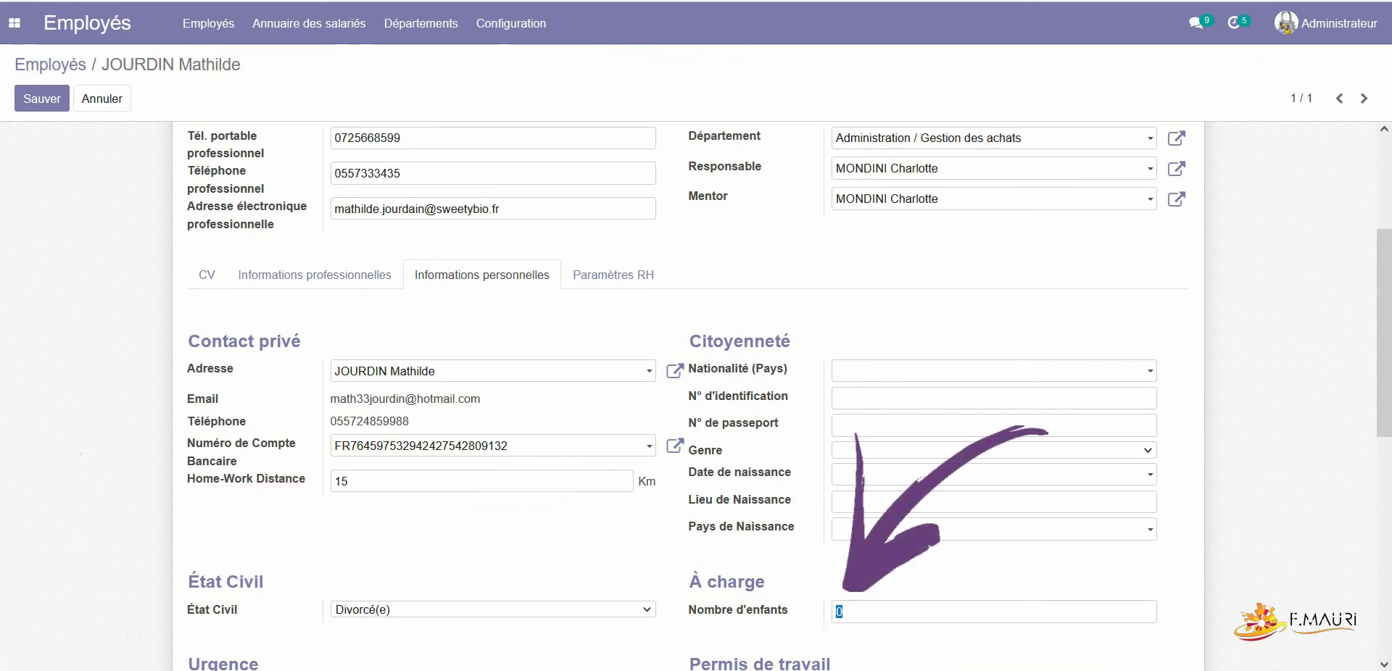
# Step: Set nationality to France and enter the identification number
pyautogui.click(994, 372)
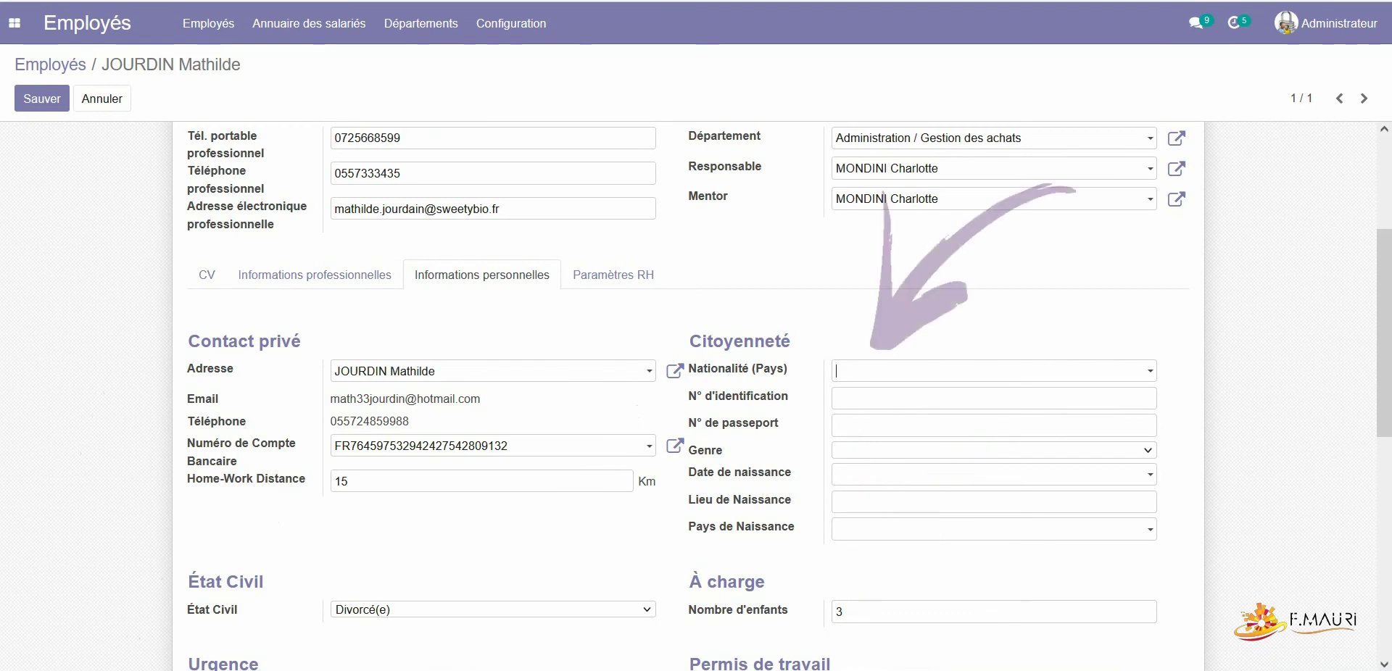
pyautogui.write('fr')
pyautogui.press('Return')
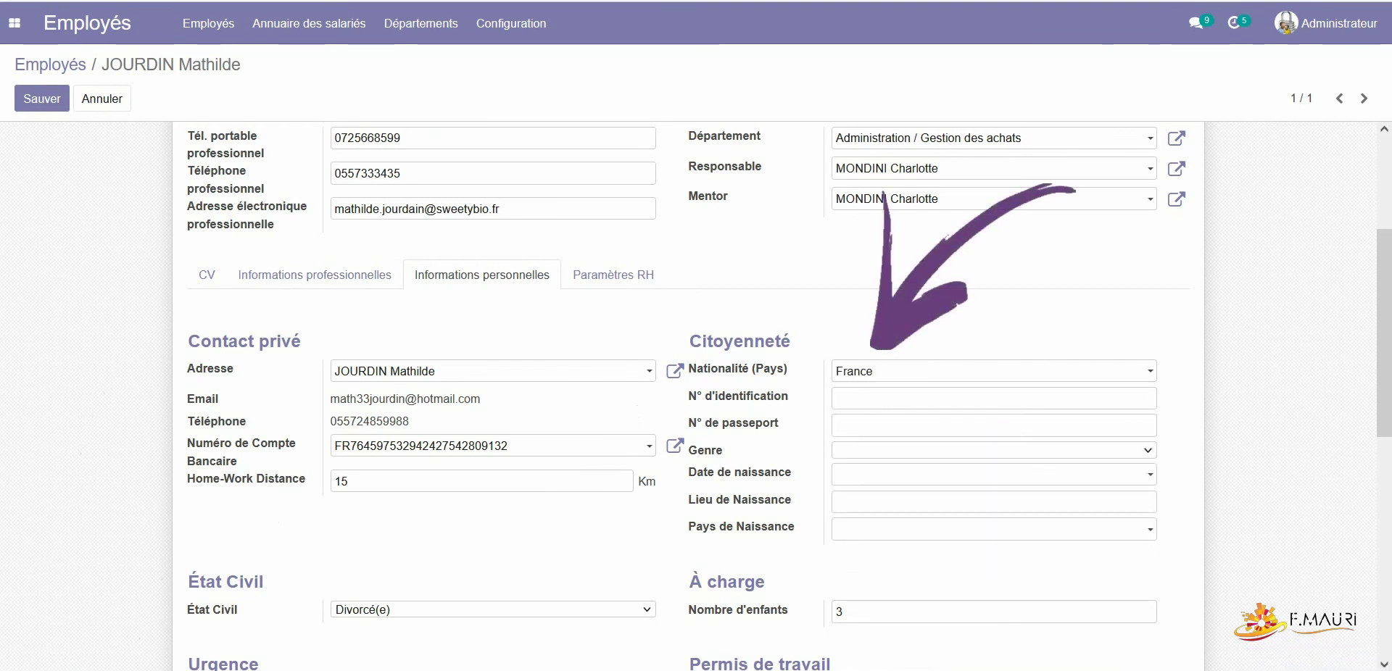
pyautogui.press('Tab')
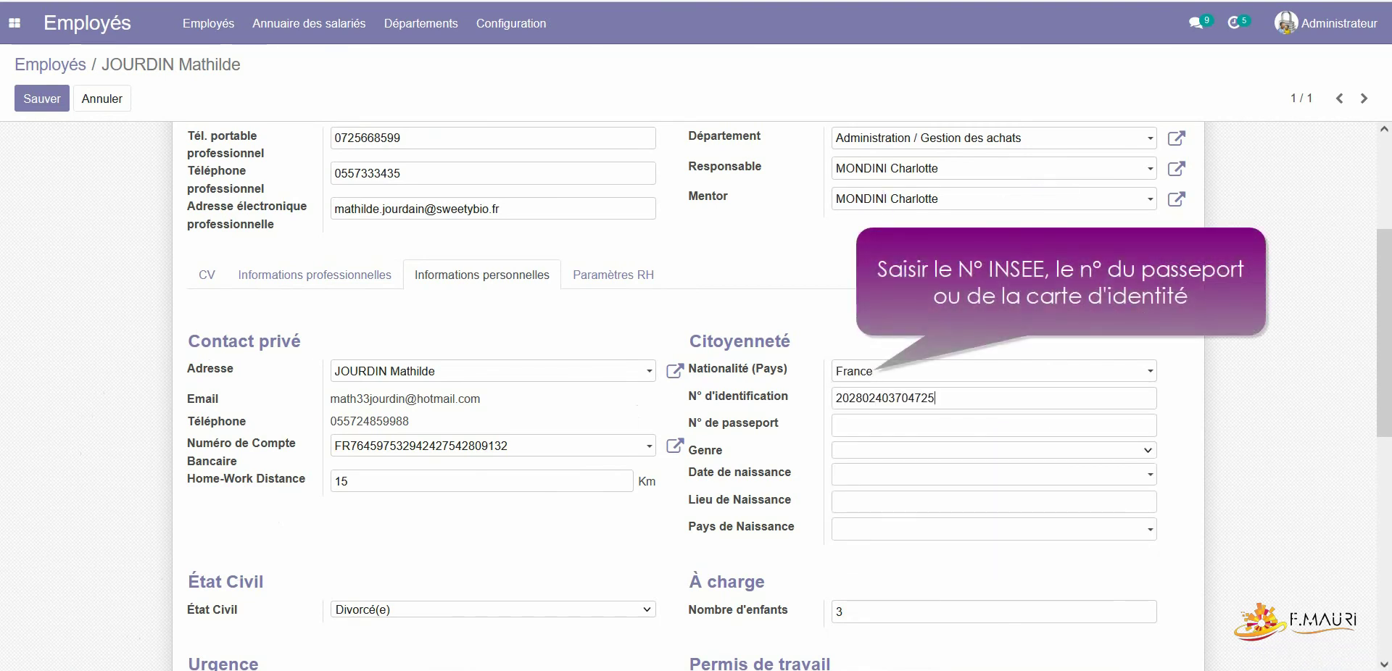
# Step: Set gender Féminin, birth date 01/02/1980, birth country France, and certificate level Diplôme
pyautogui.hotkey('alt', 'Down')
pyautogui.press('Down')
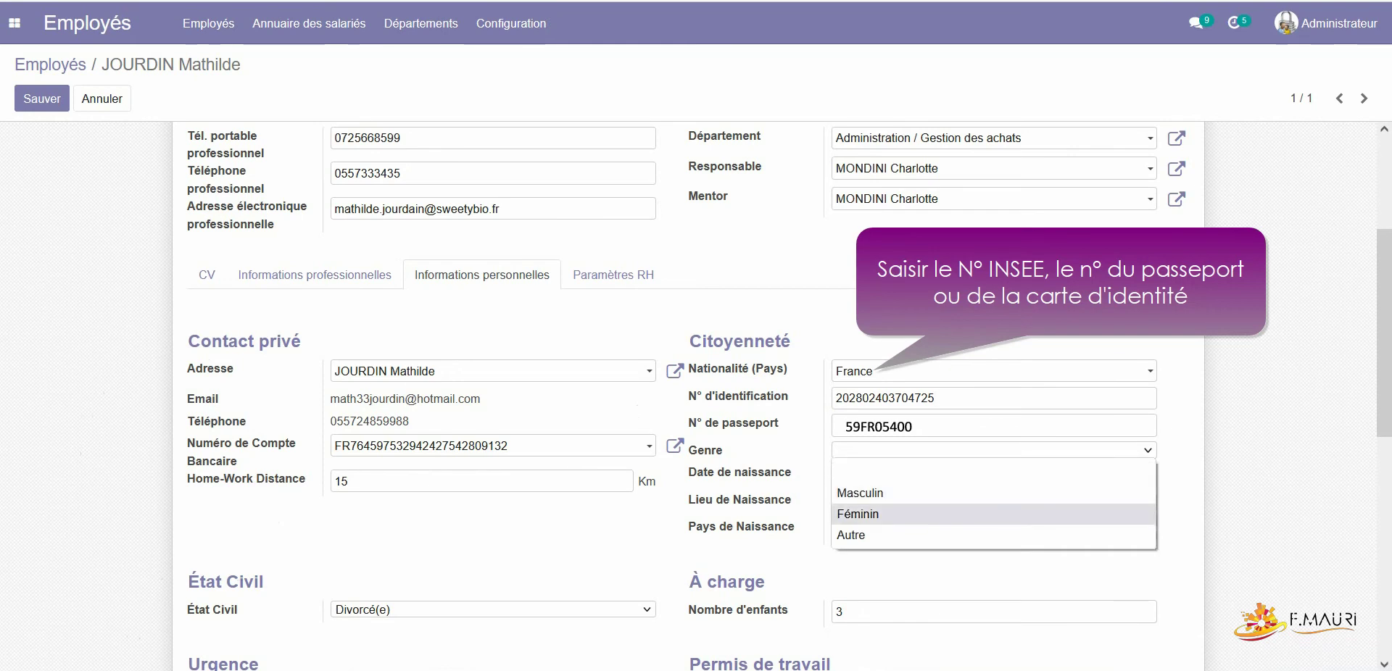
pyautogui.press('Return')
pyautogui.press('Tab')
pyautogui.write('01/02/1980')
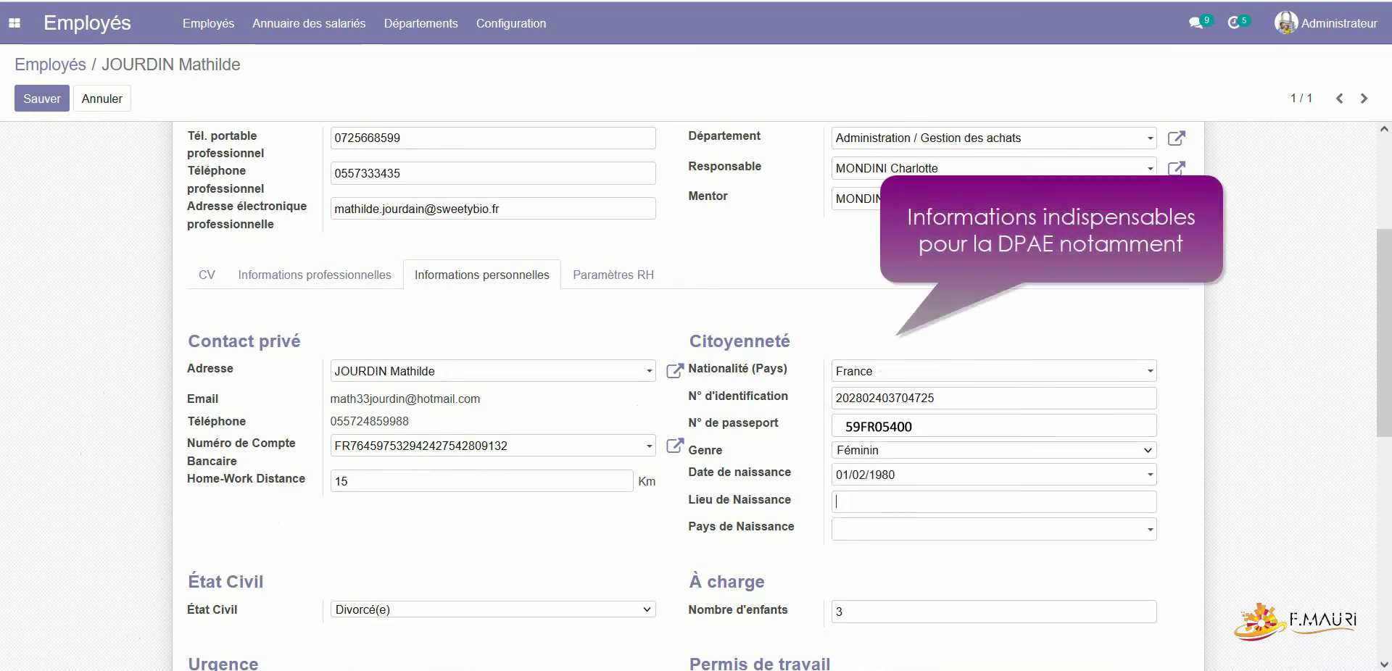
pyautogui.press('Tab')
pyautogui.write('France')
pyautogui.press('Return')
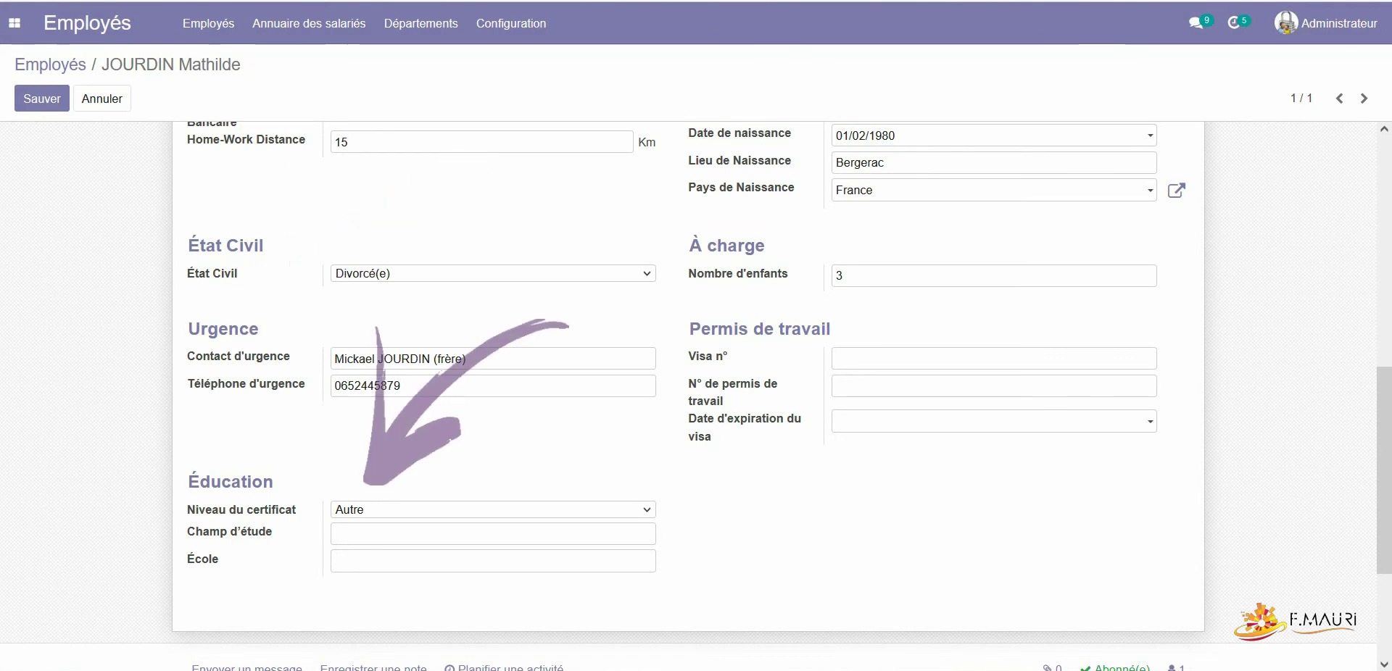
pyautogui.click(493, 510)
pyautogui.click(359, 553)
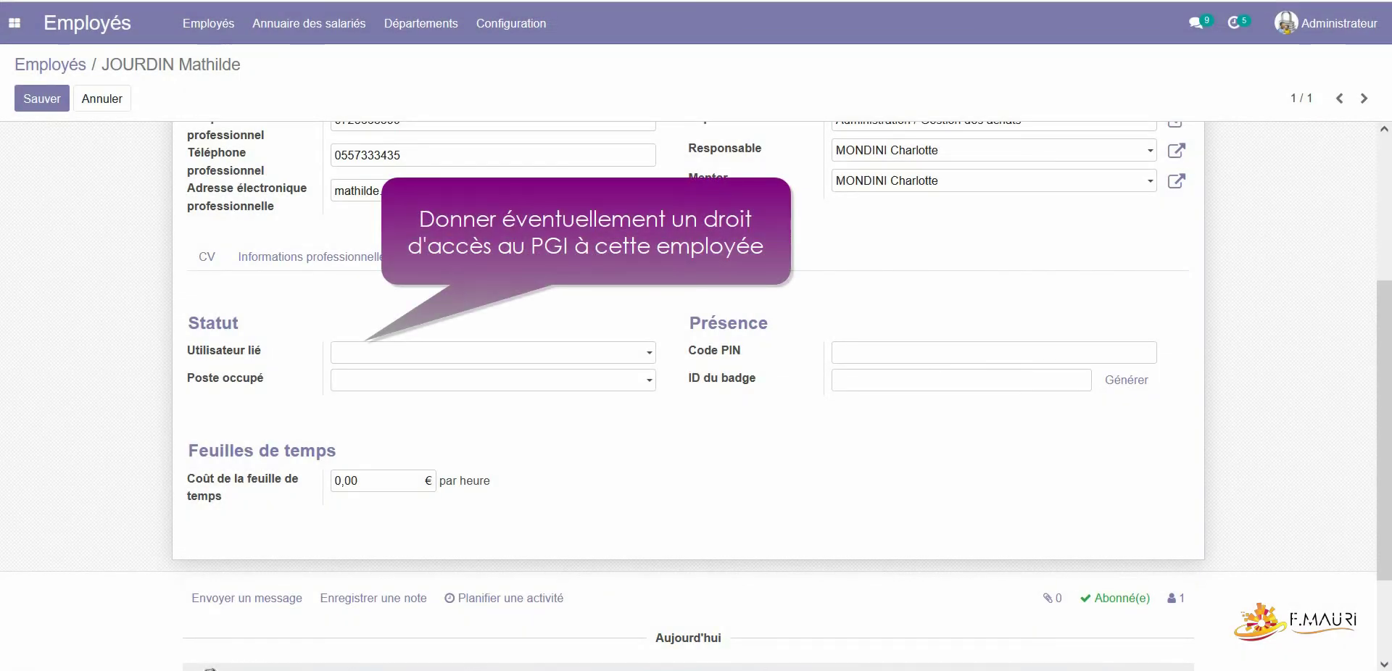
# Step: Link the employee's own user account and set the position to Assistant de gestion
pyautogui.click(493, 352)
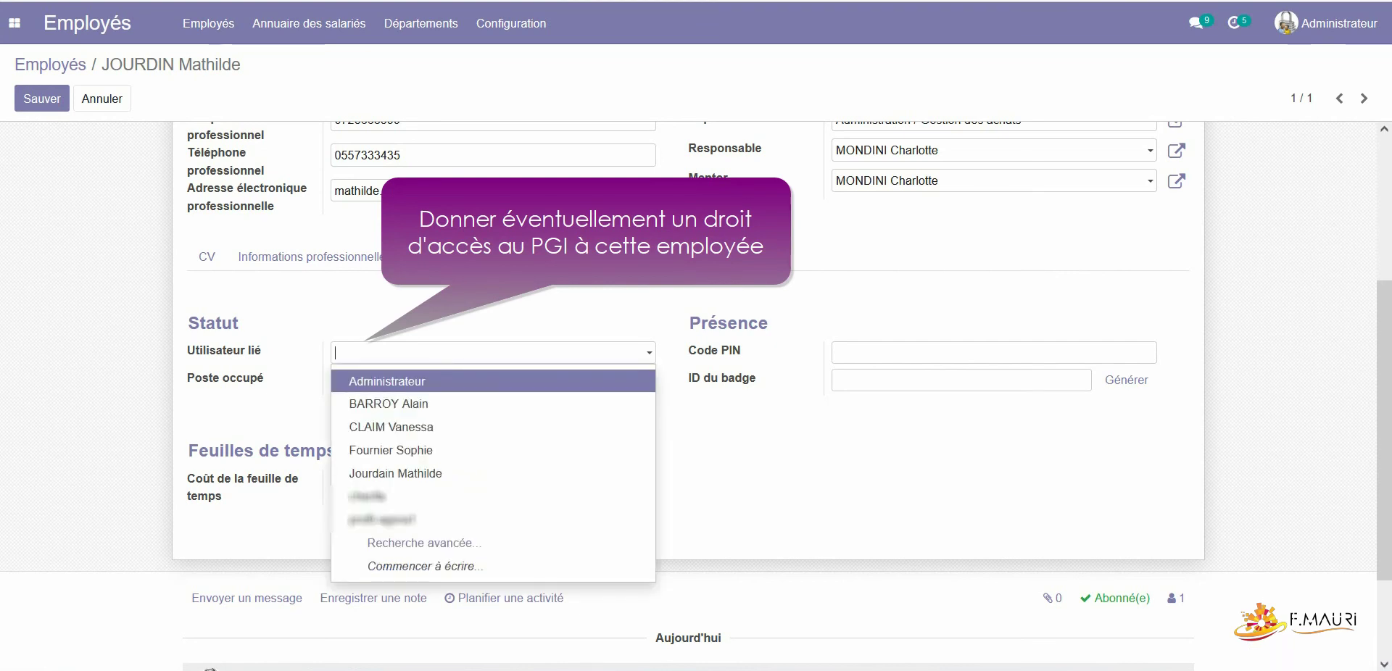
pyautogui.press('Down')
pyautogui.press('Down')
pyautogui.press('Down')
pyautogui.press('Down')
pyautogui.press('Return')
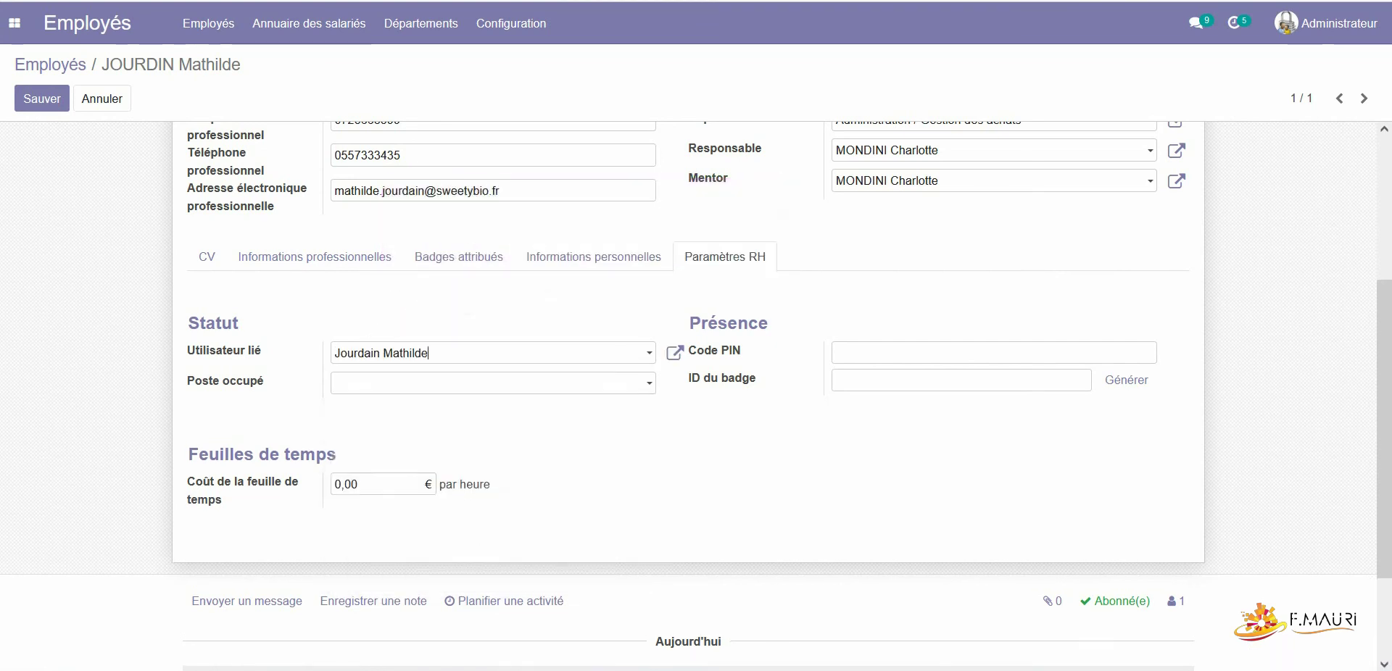
pyautogui.click(493, 383)
pyautogui.press('Return')
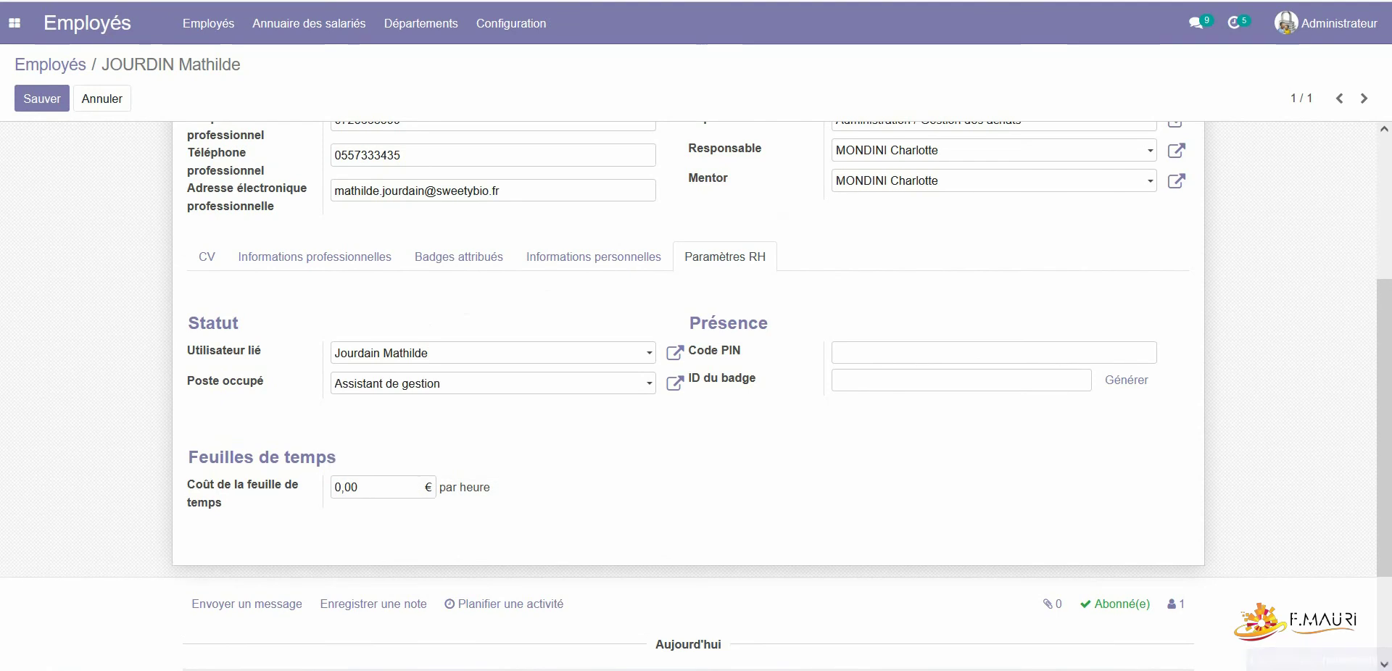
# Step: Enter a 12,37 hourly timesheet cost, save the record, and open the printed badge PDF
pyautogui.click(377, 484)
pyautogui.write('12,40')
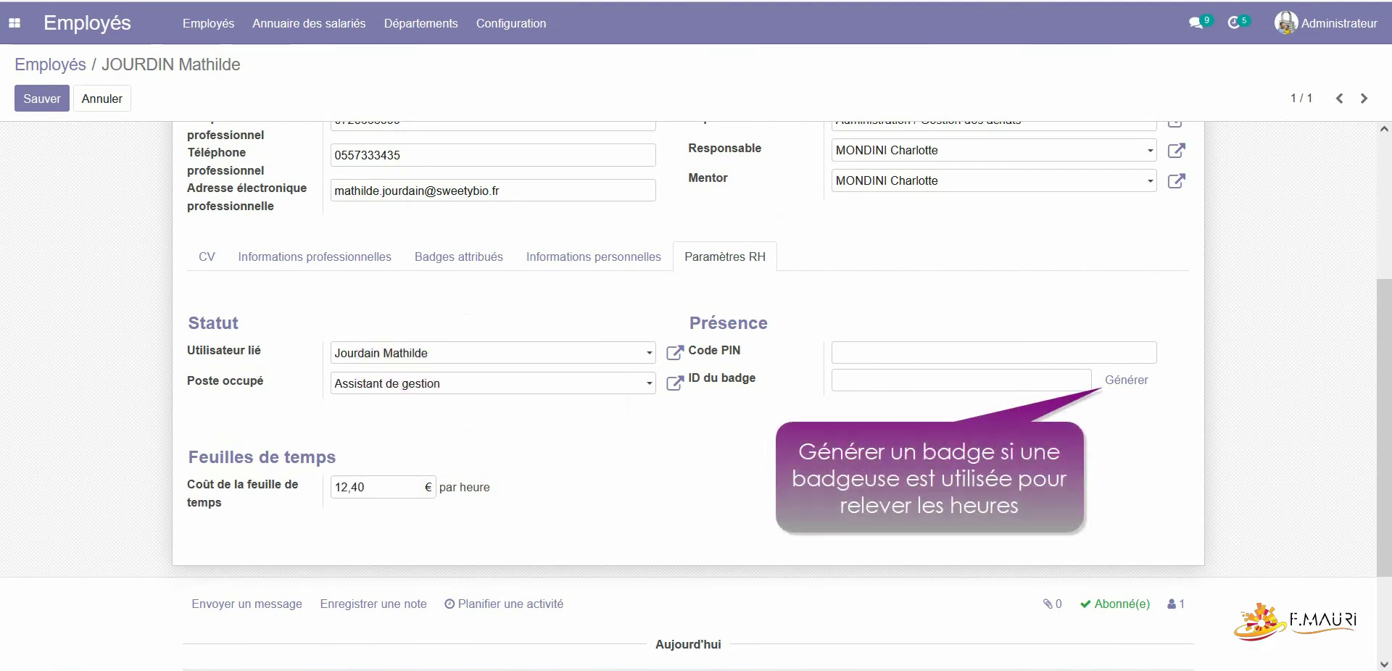
pyautogui.write(',37')
pyautogui.hotkey('alt', 's')
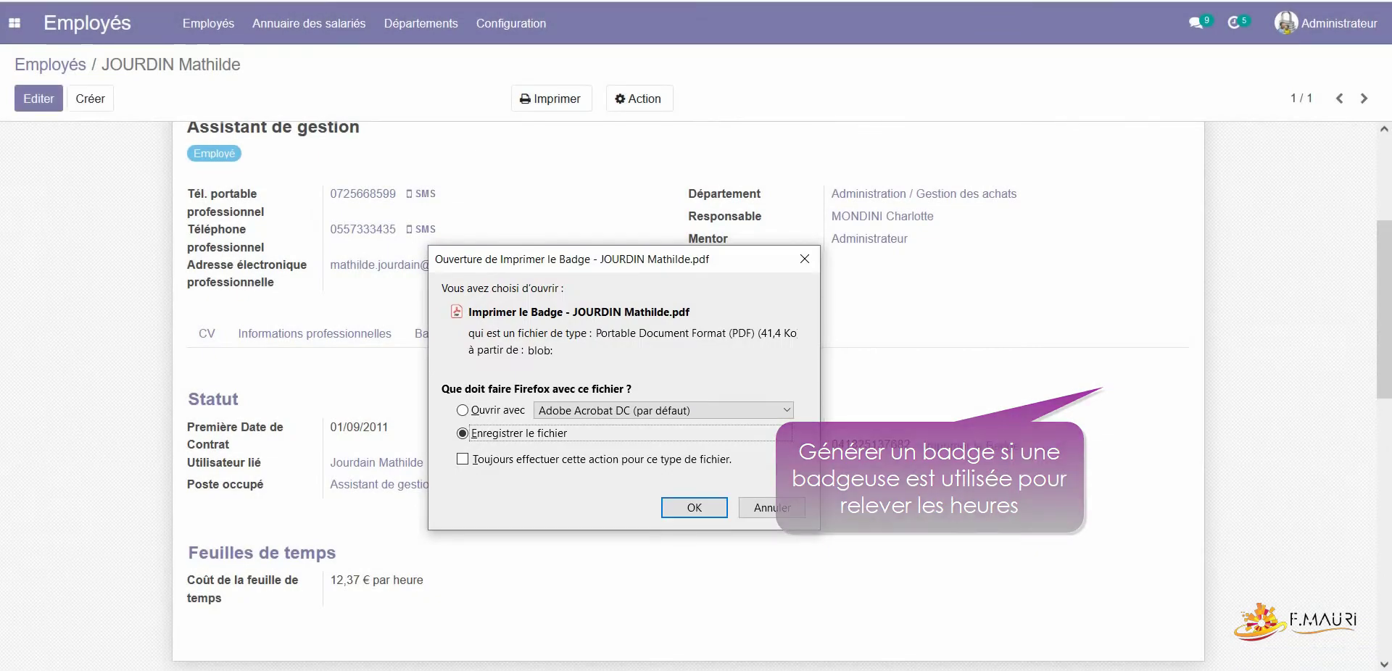
pyautogui.press('Return')
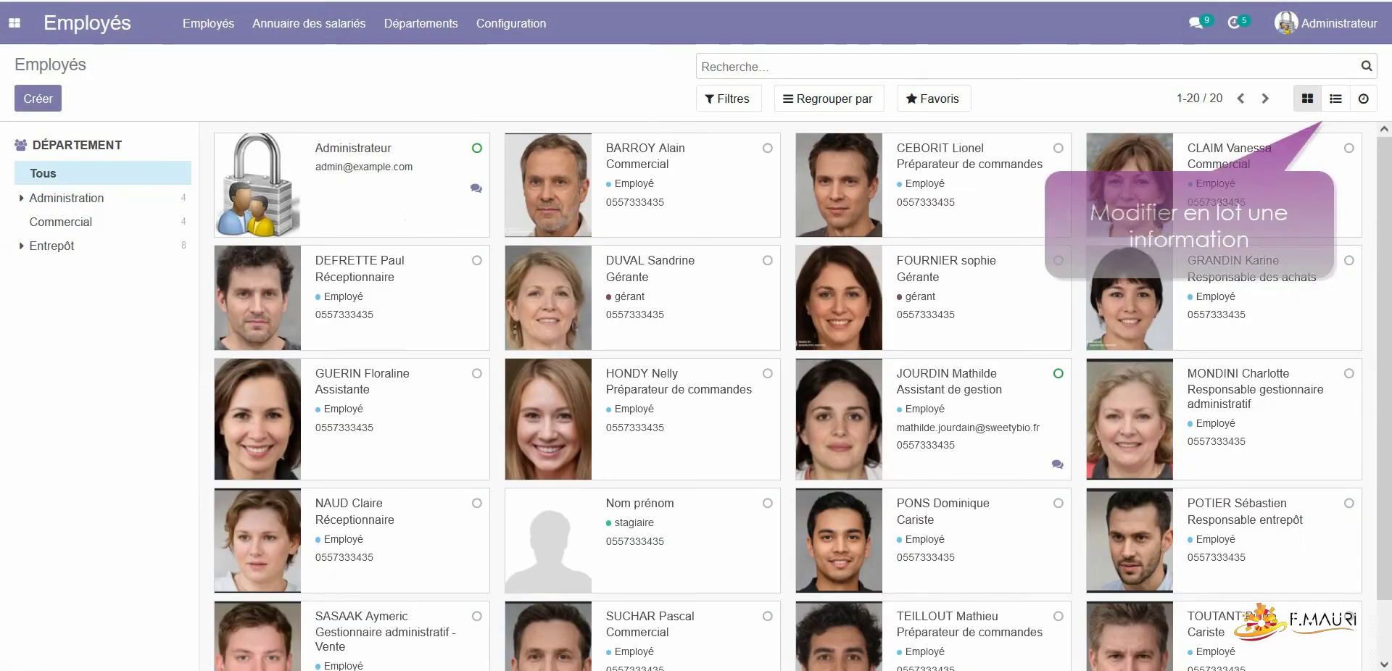
# Step: In list view, assign one Expense Approver to every employee except Administrateur
pyautogui.click(1335, 99)
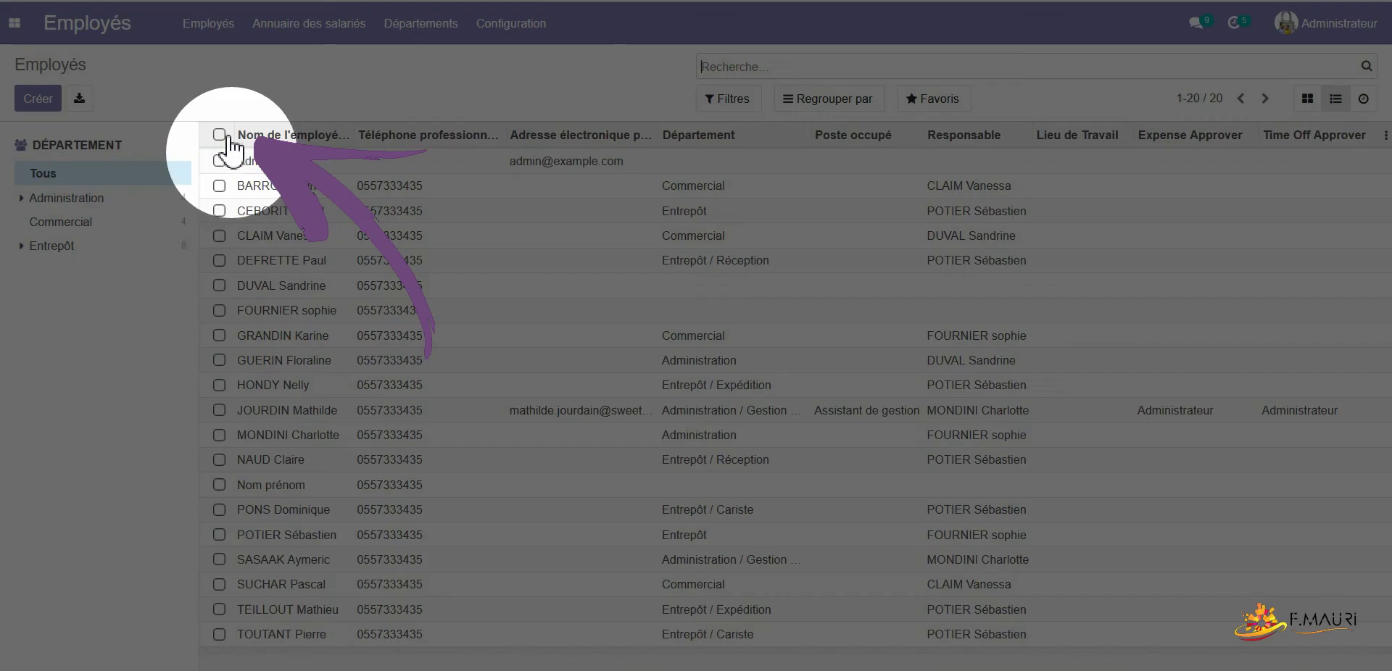
pyautogui.click(219, 135)
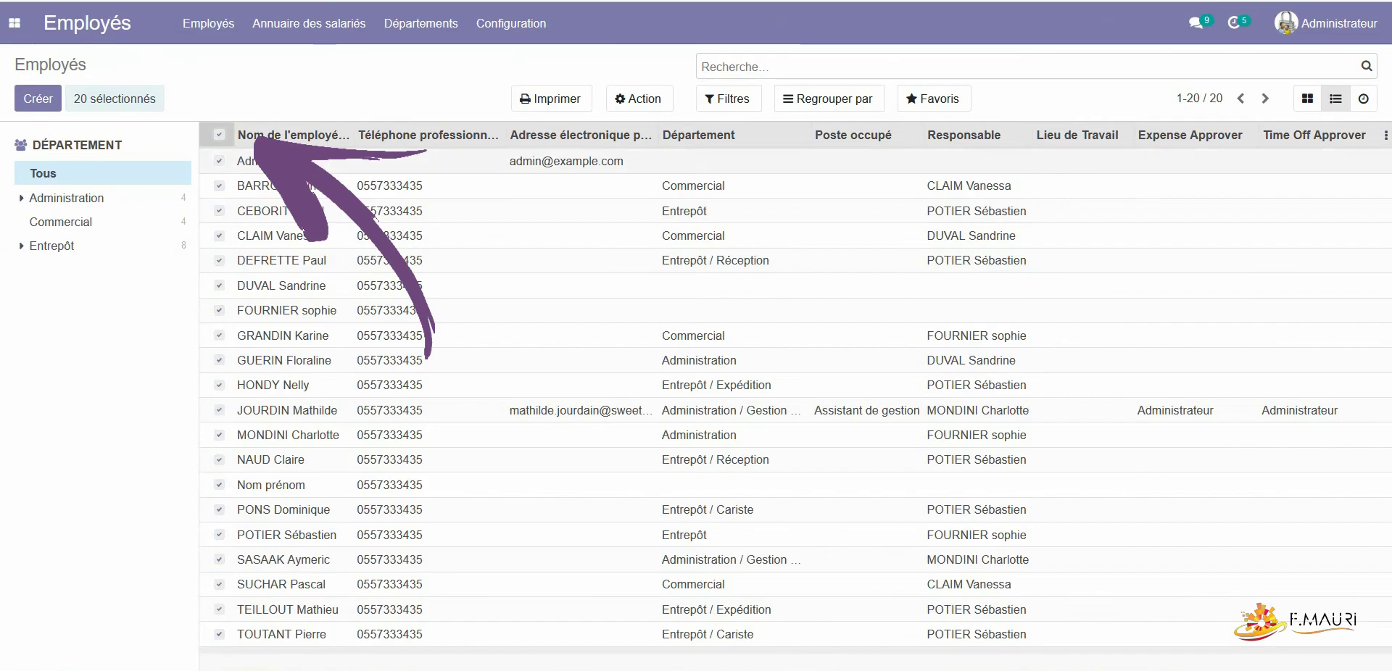
pyautogui.click(219, 160)
pyautogui.click(1189, 185)
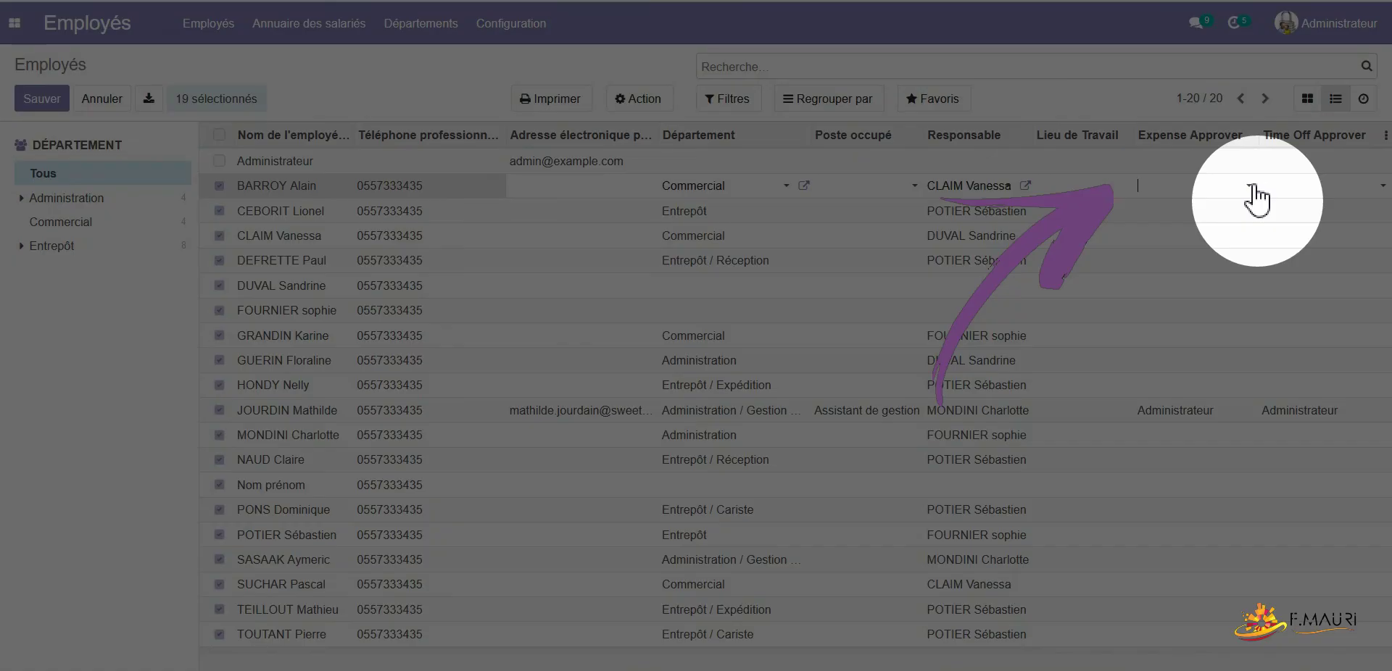
pyautogui.click(1252, 187)
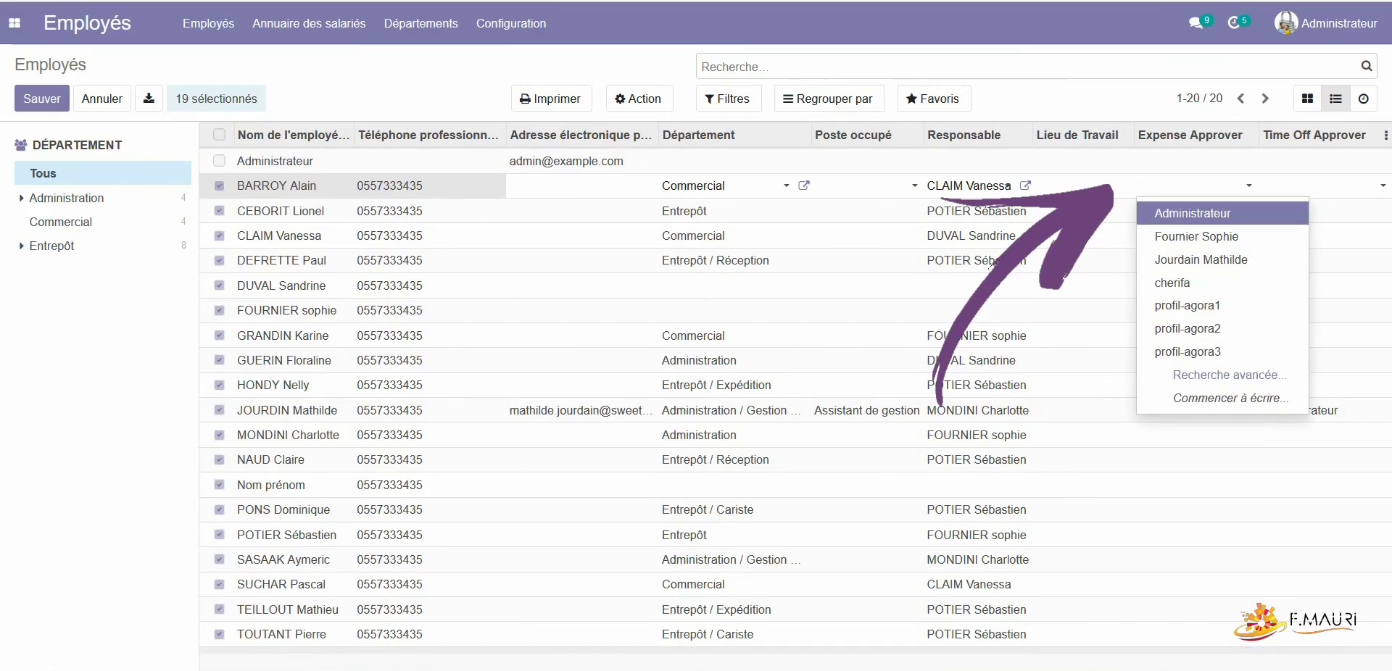
pyautogui.press('Down')
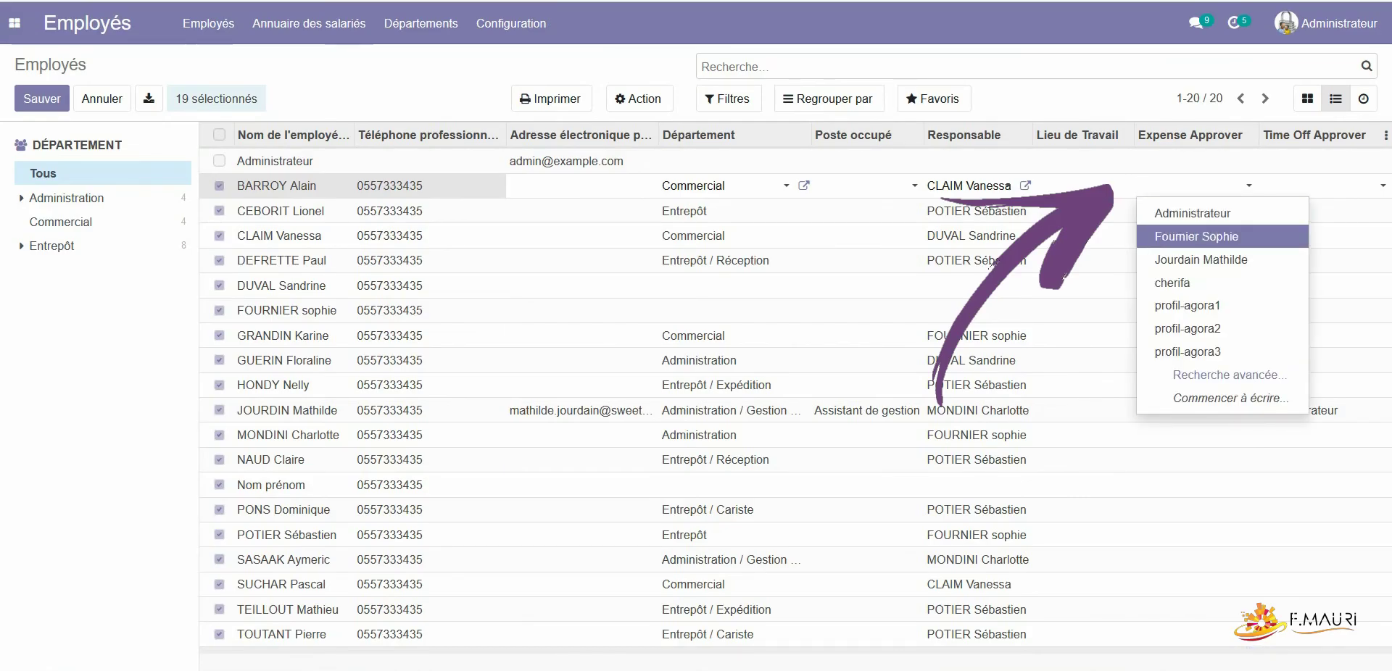
pyautogui.press('Return')
pyautogui.click(435, 191)
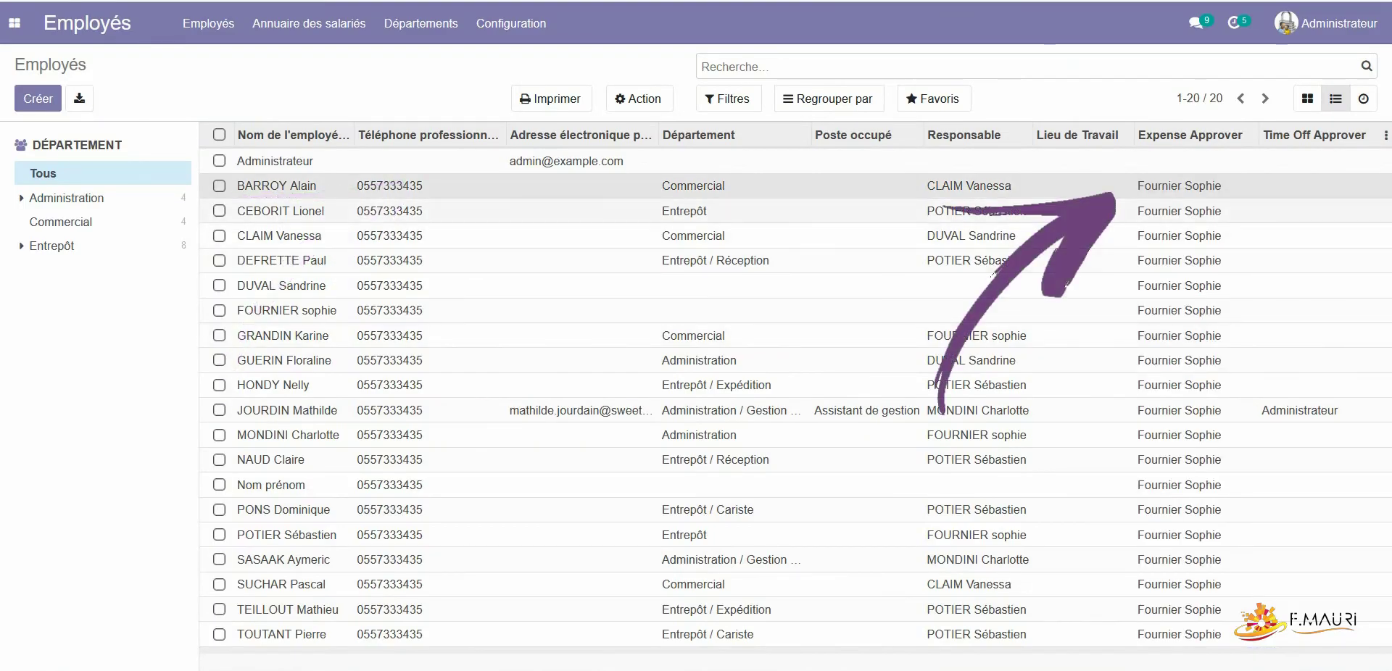
pyautogui.click(219, 135)
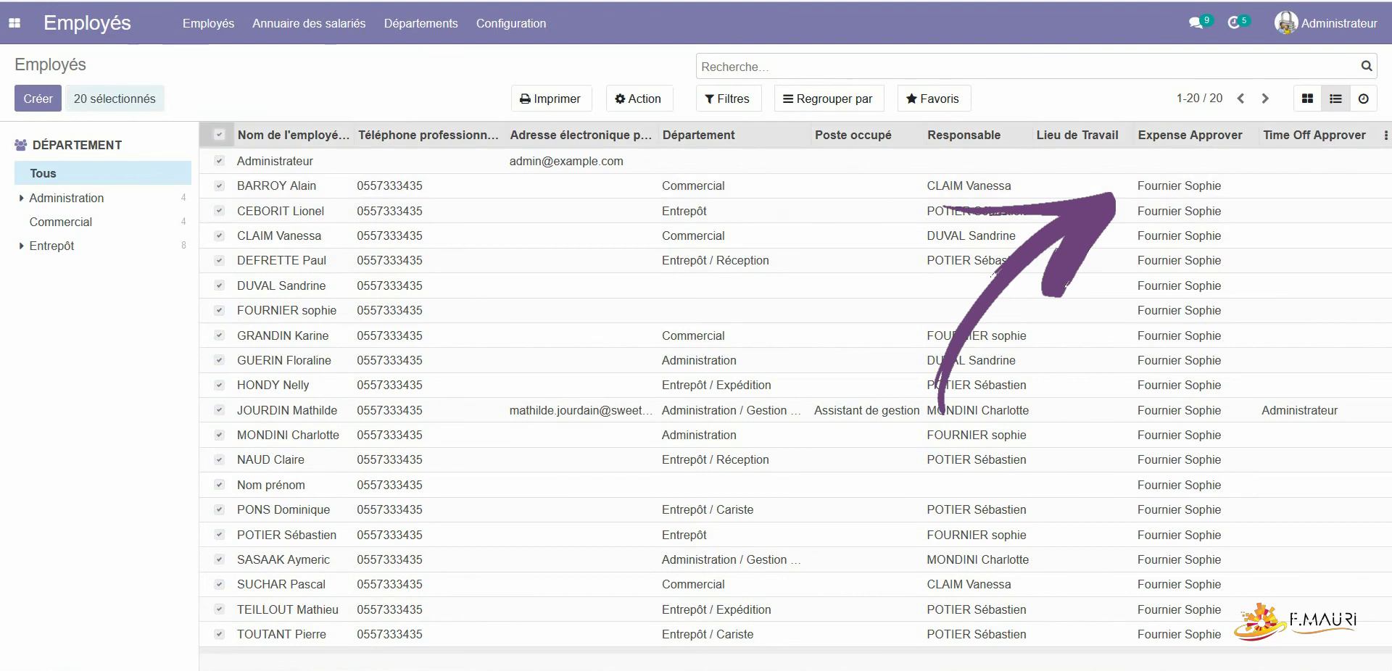
pyautogui.click(219, 160)
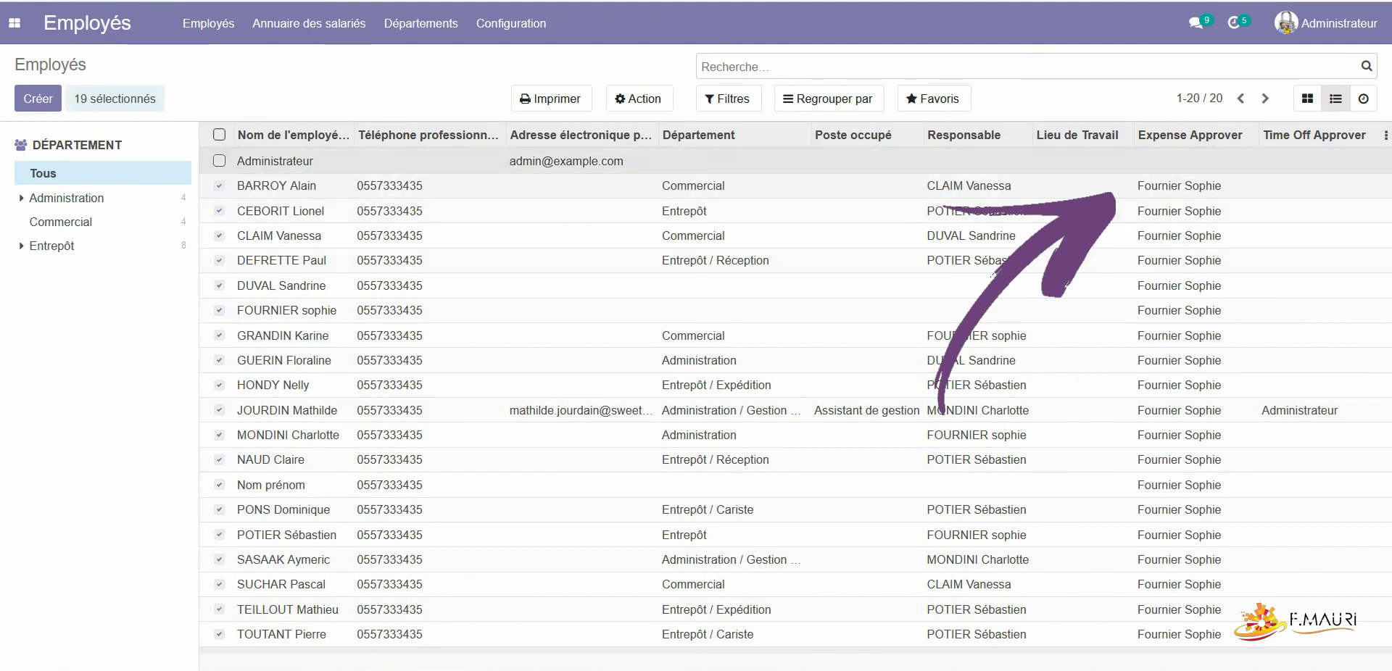
pyautogui.click(566, 186)
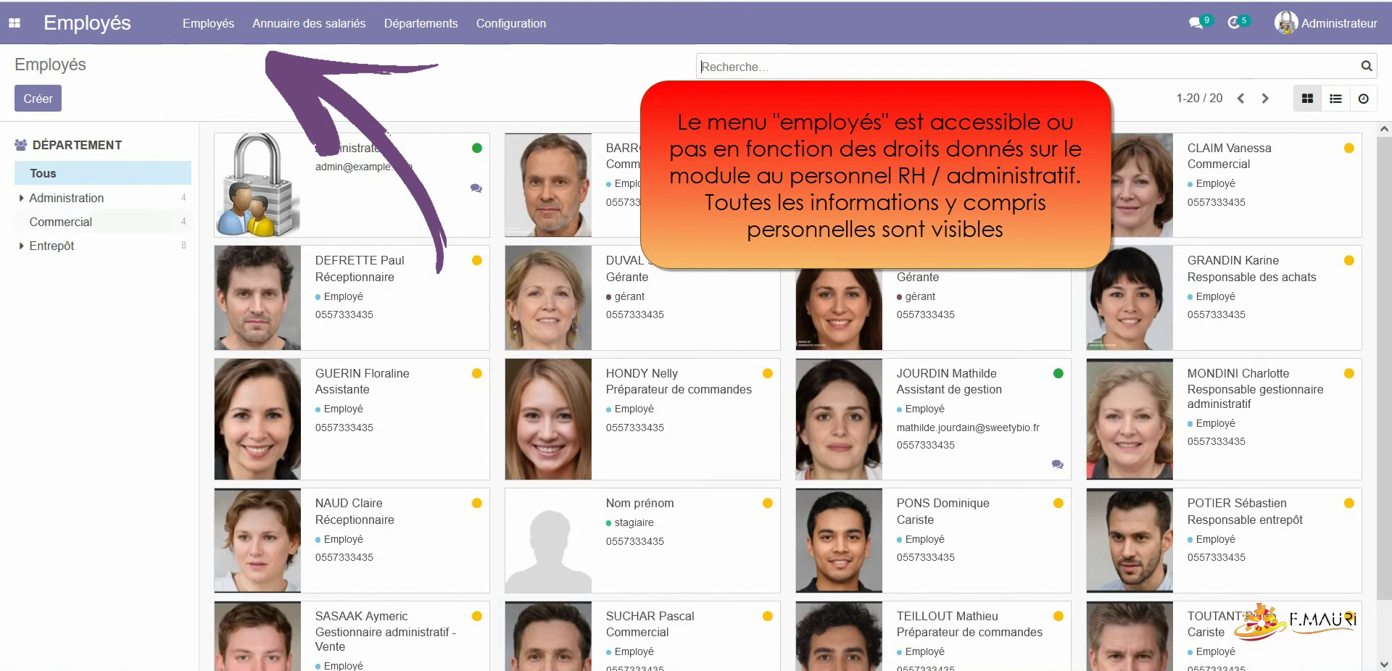
# Step: Filter Annuaire des salariés to Administration / Gestion des achats and view her Informations professionnelles
pyautogui.click(66, 198)
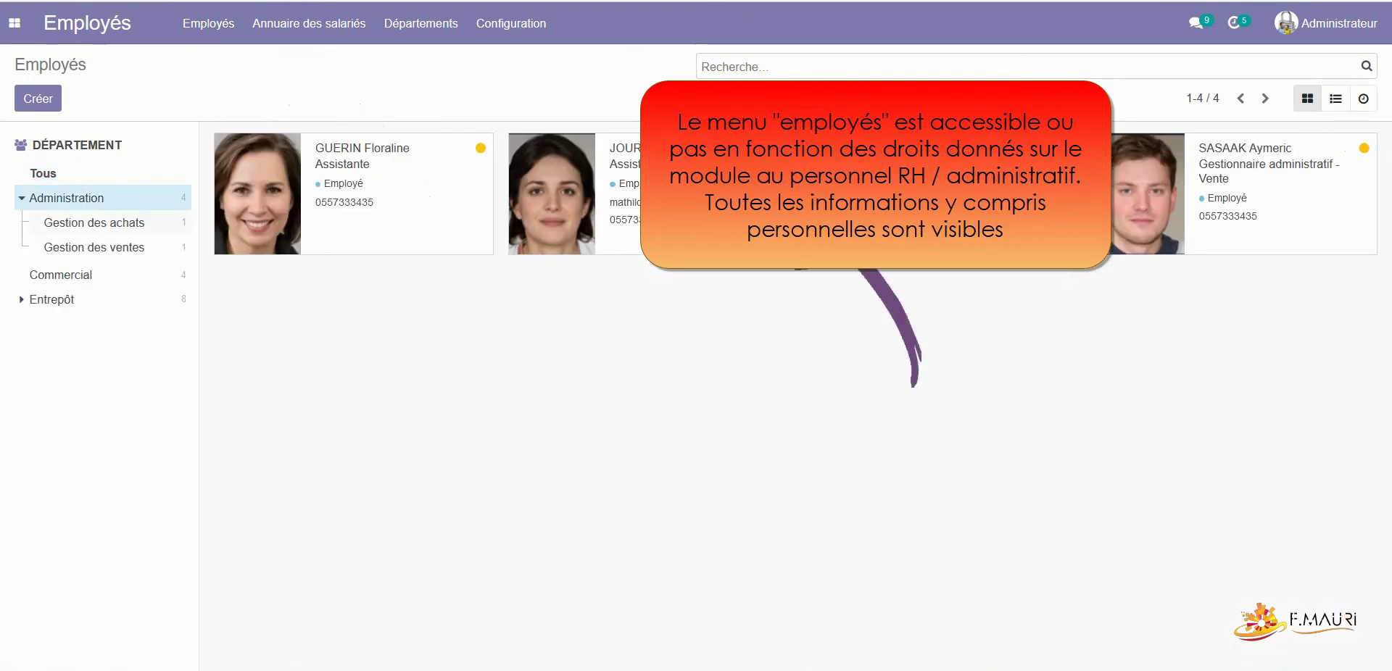
pyautogui.click(95, 223)
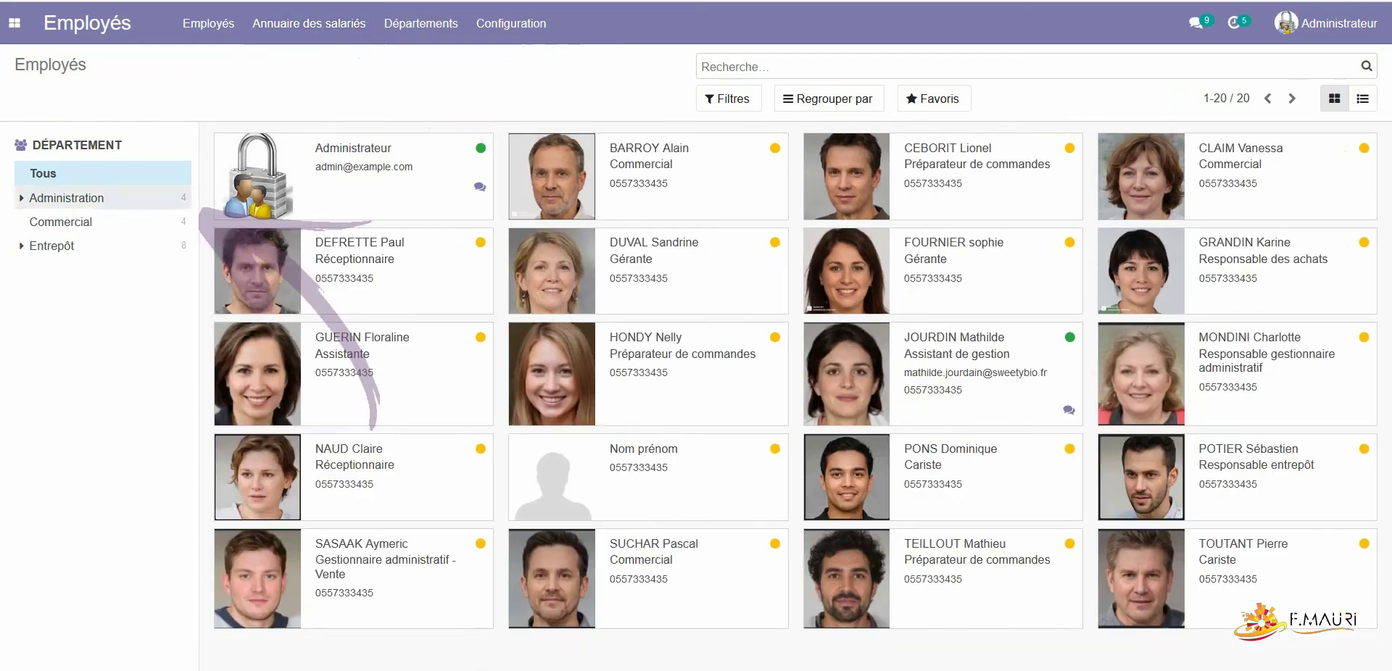
pyautogui.click(65, 198)
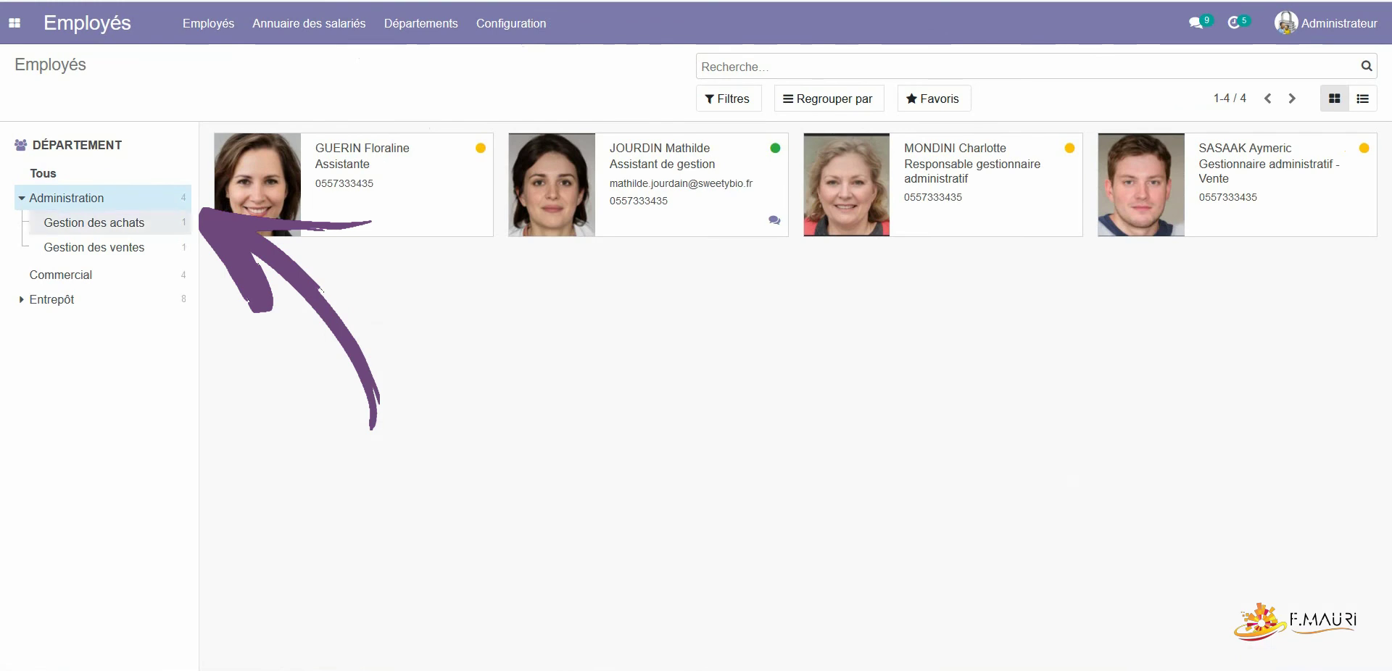
pyautogui.click(94, 223)
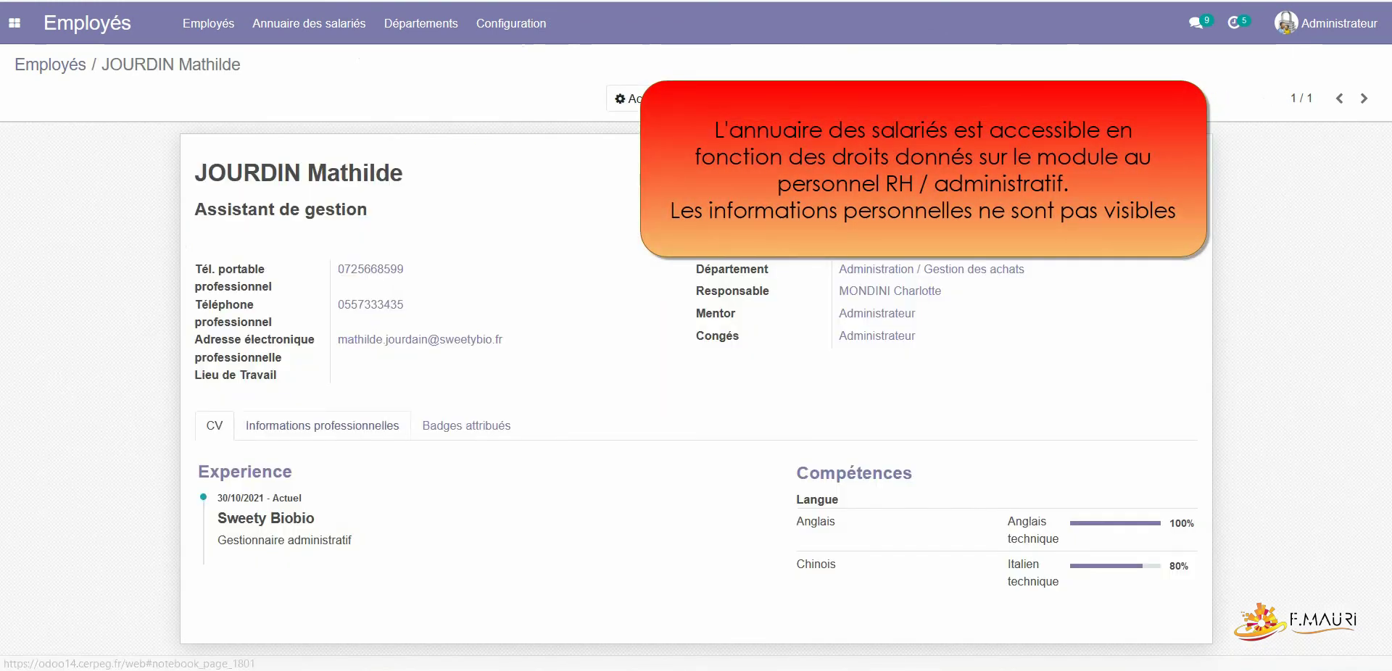
pyautogui.click(322, 425)
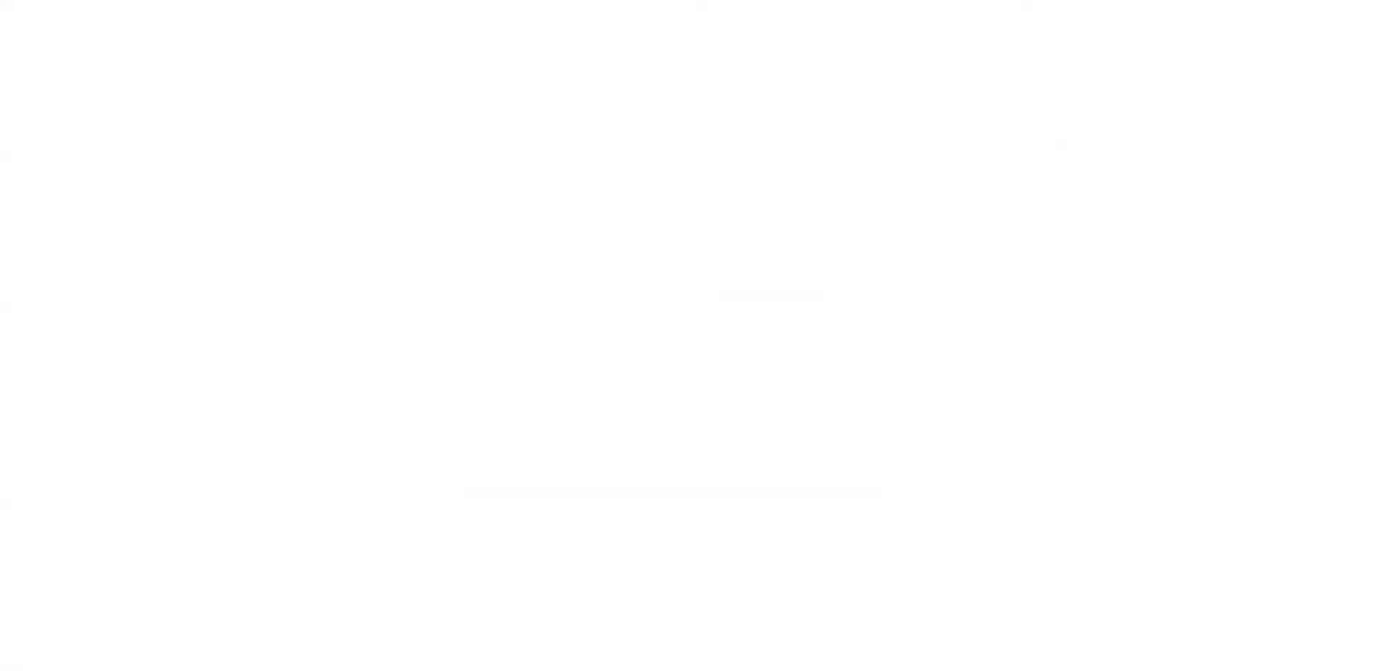